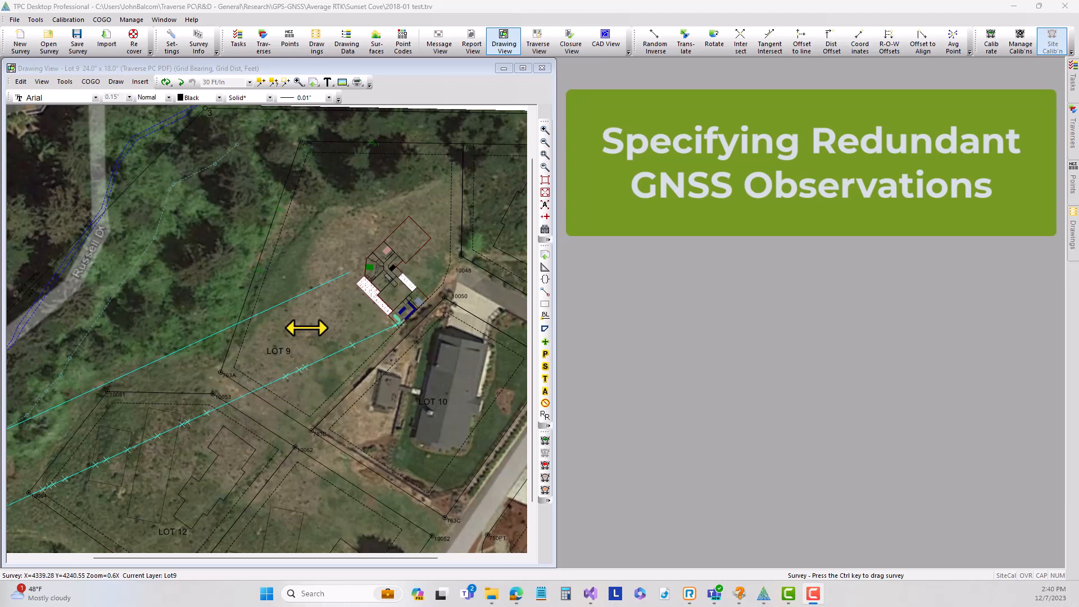
scroll(312, 343, up, 1)
middle_drag(346, 311, 253, 380)
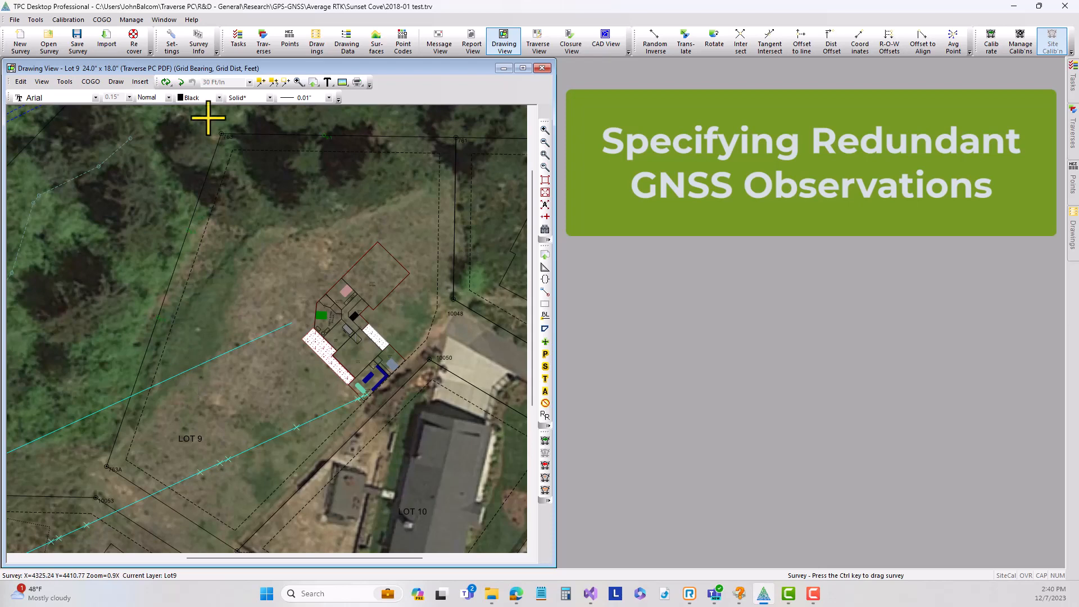
Open the match options for multiple GNSS observations in the survey's user definitions.
click(198, 48)
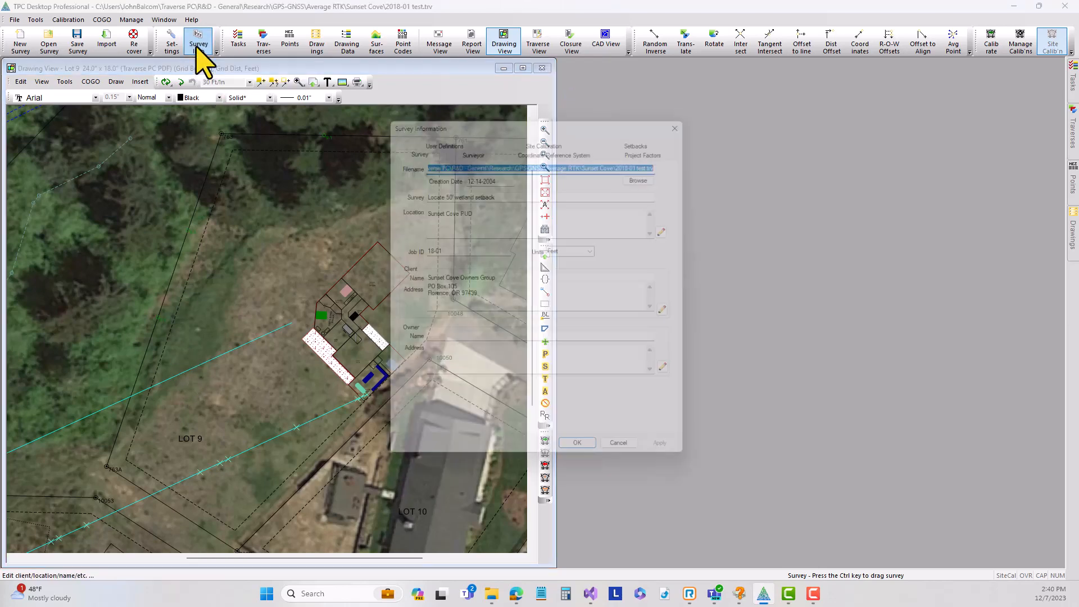
click(438, 144)
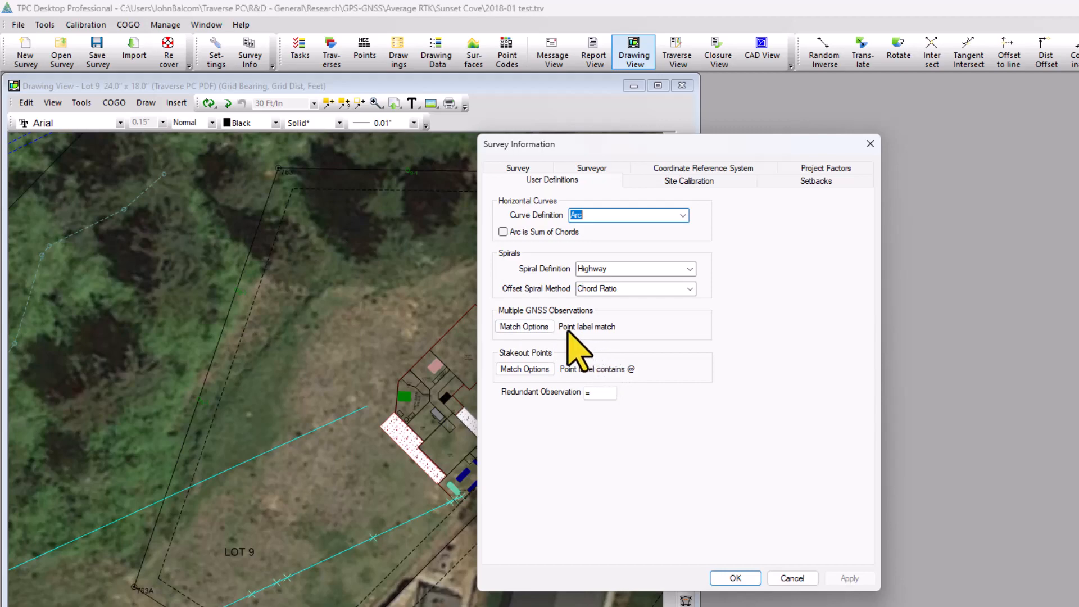
click(534, 327)
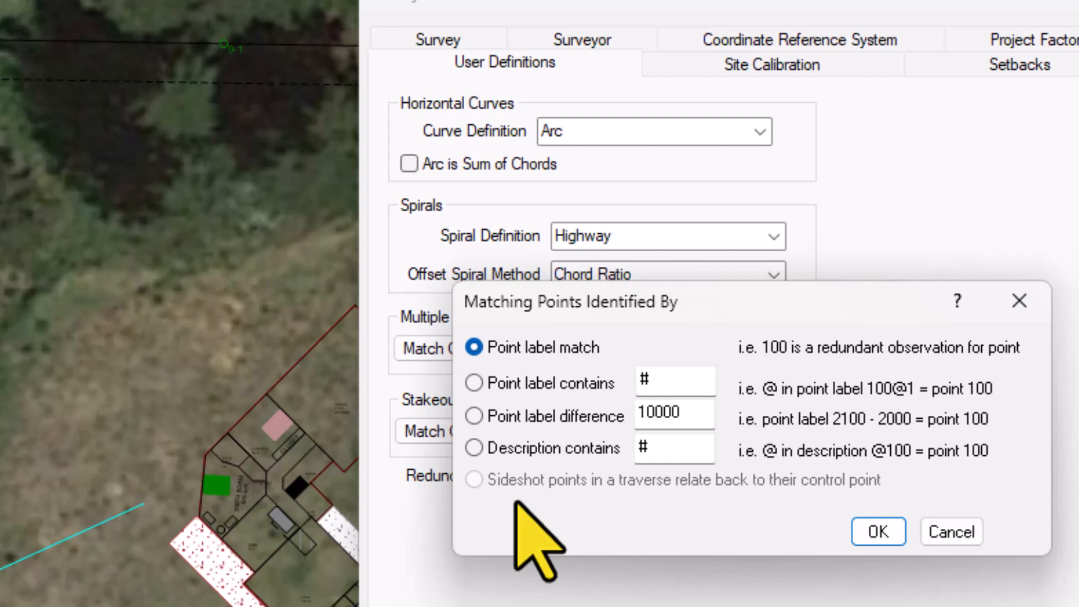
Try Point label contains, Point label difference and Description contains as the method for identifying matching points.
click(506, 385)
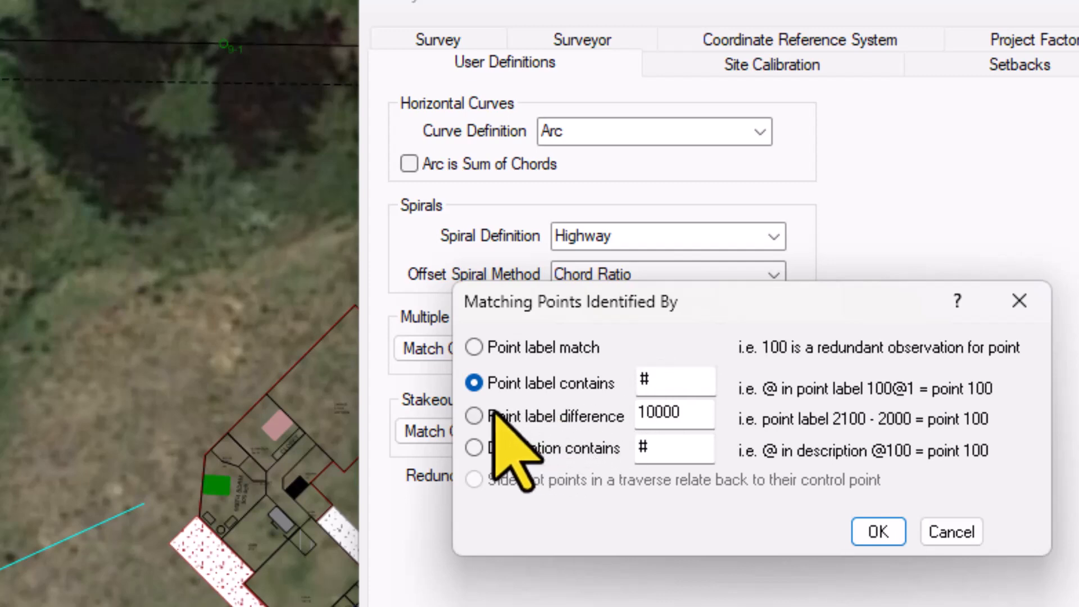
click(473, 416)
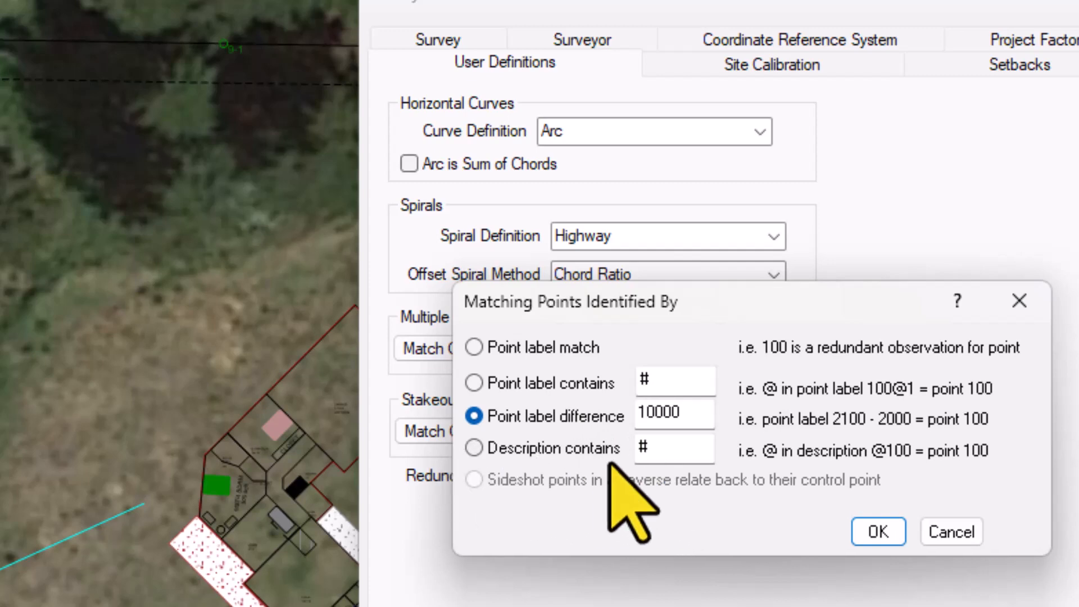
click(474, 448)
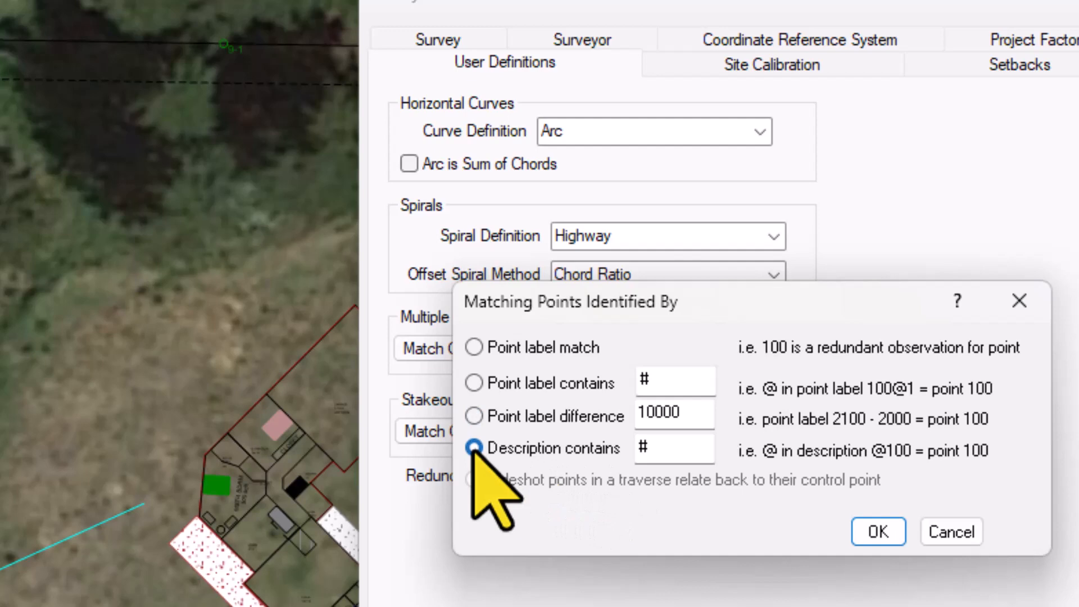
Set the survey's matching points to be identified by Point label match and accept the survey information.
click(474, 348)
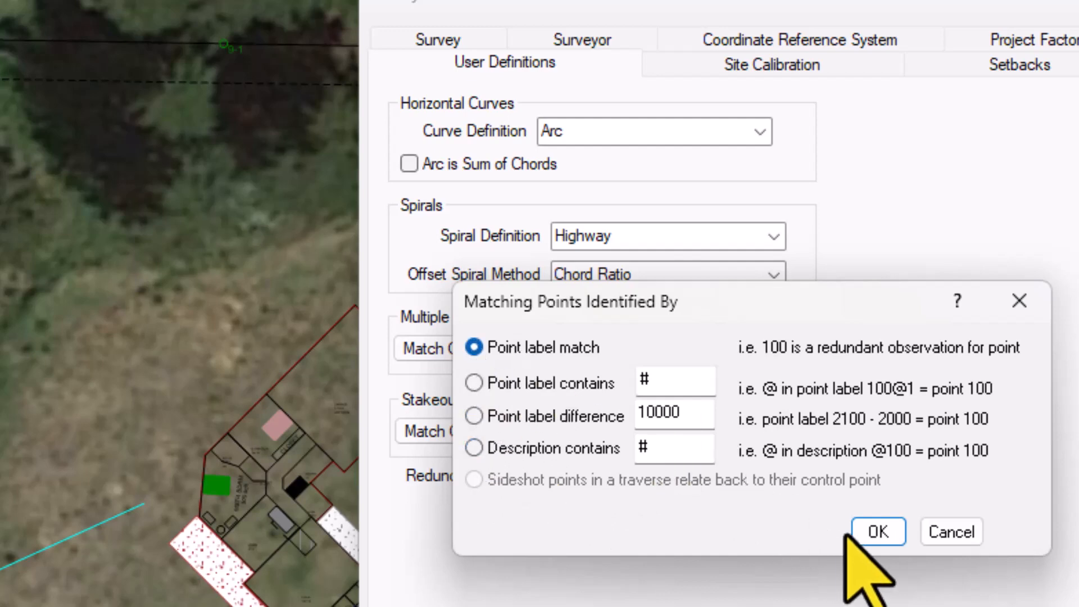
click(873, 525)
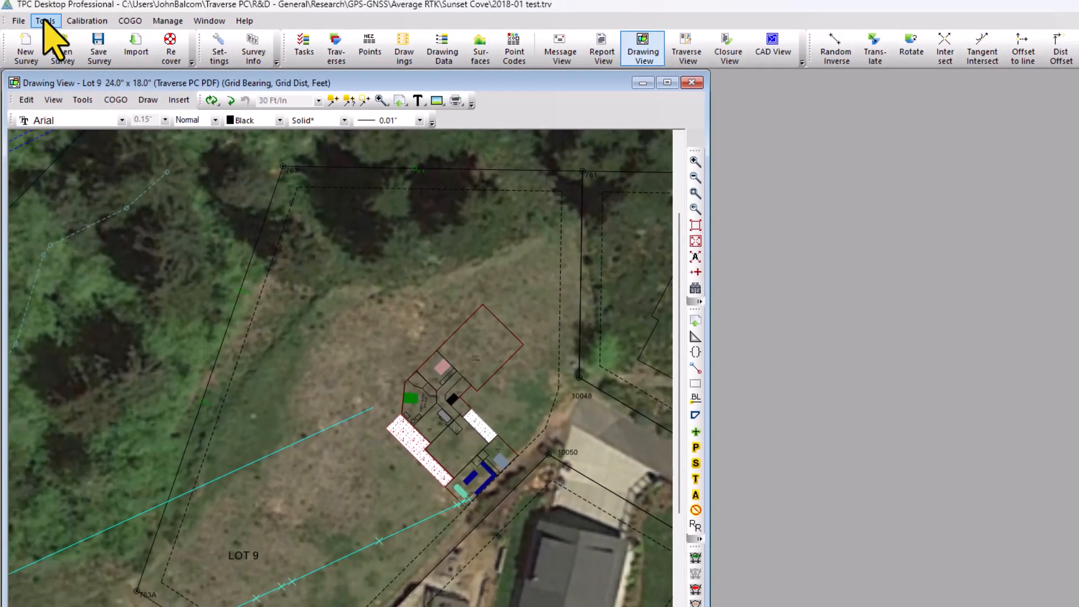
Start a data import into the survey without saving the survey first.
click(19, 21)
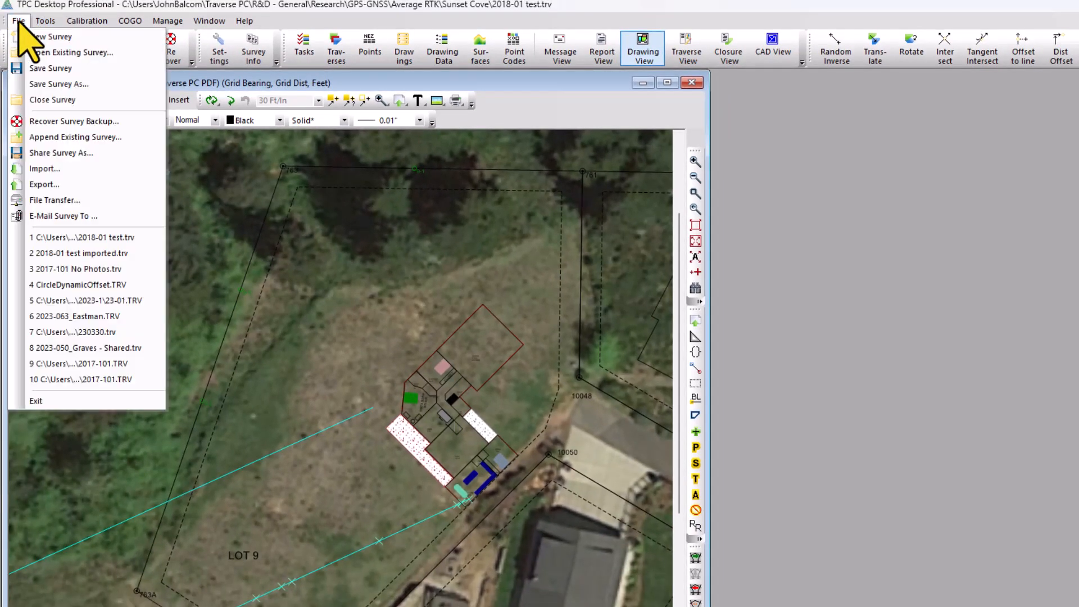
click(56, 168)
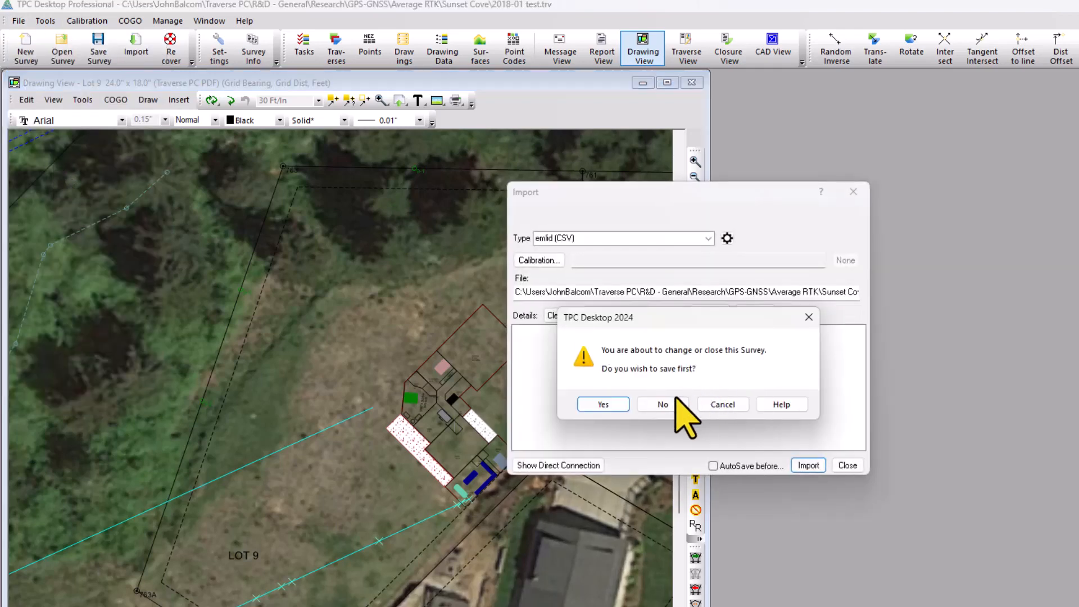
click(669, 405)
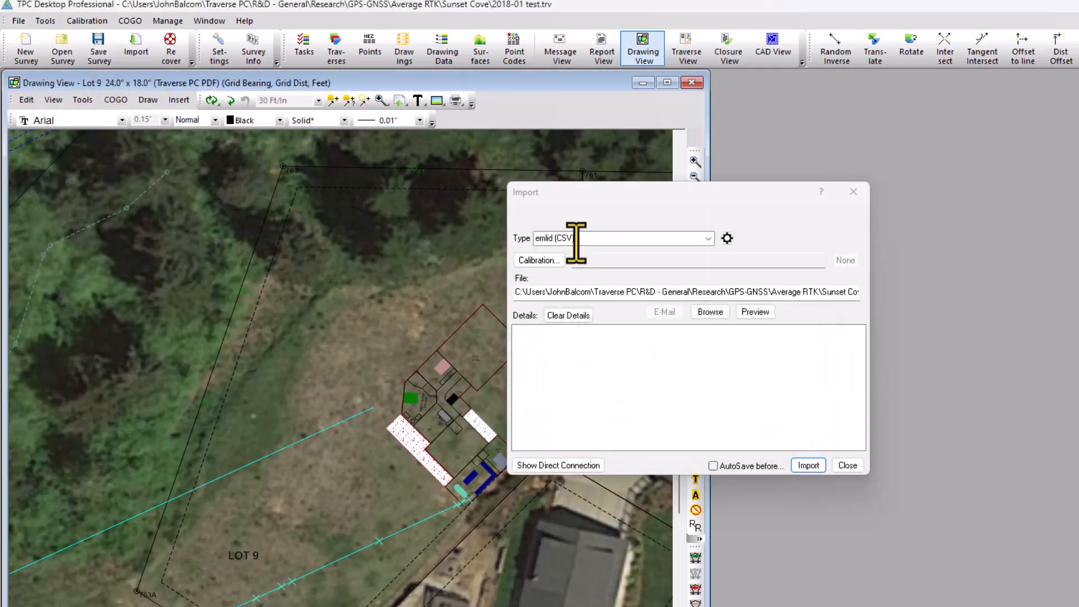
Review the emlid (CSV) import settings for how matching points are identified and how imported points matching existing ones are handled.
click(726, 239)
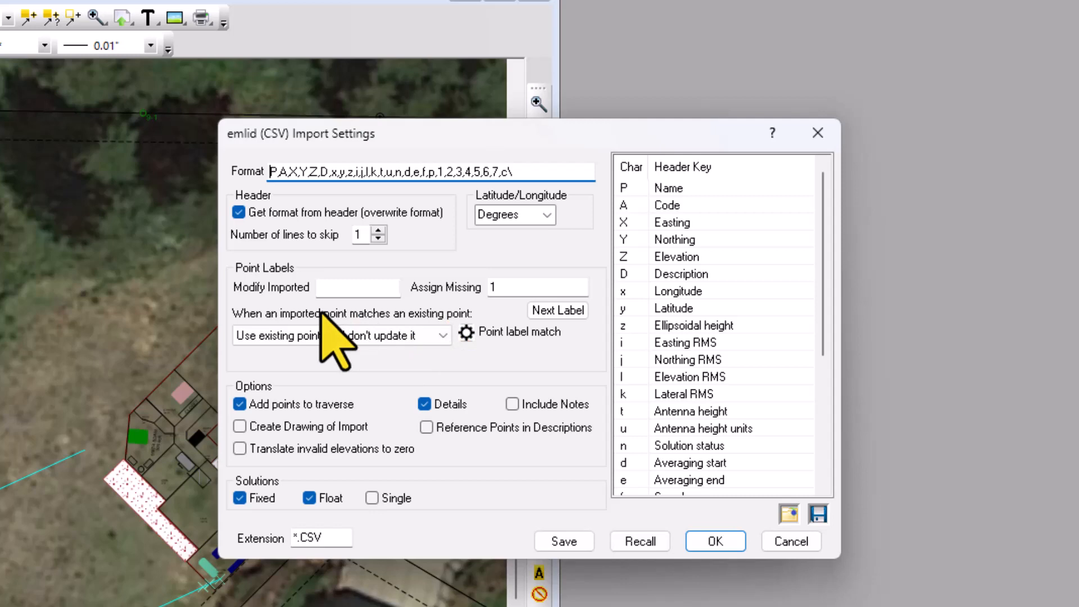
click(466, 331)
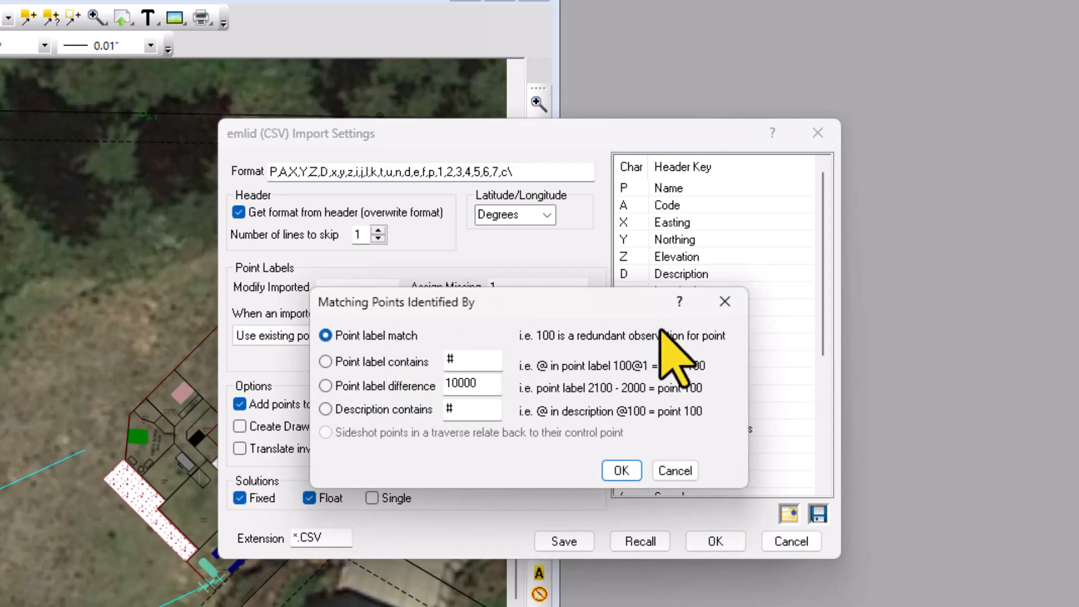
click(726, 301)
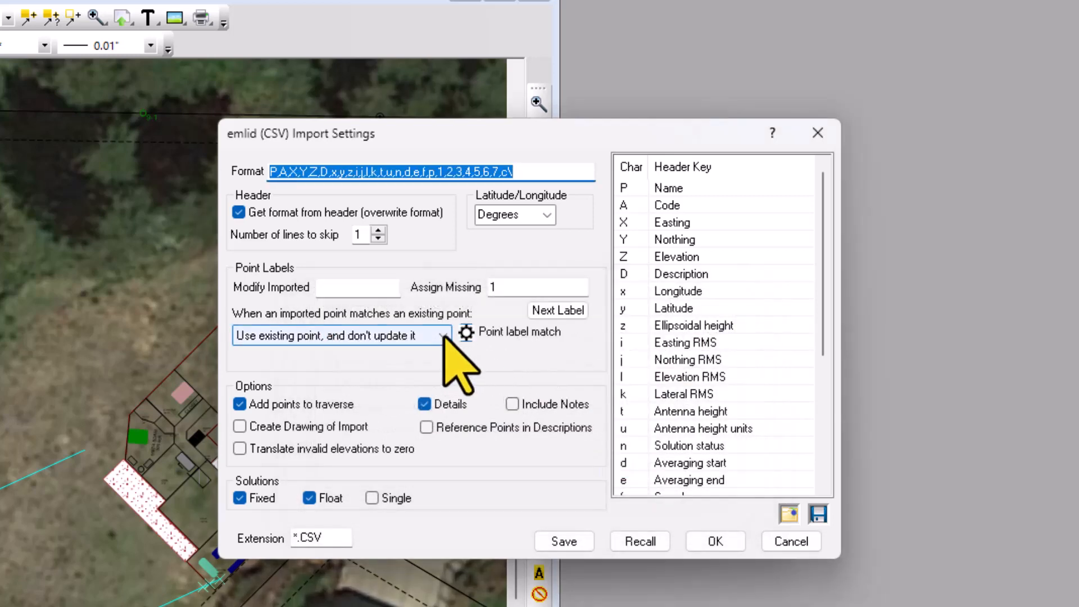
click(443, 335)
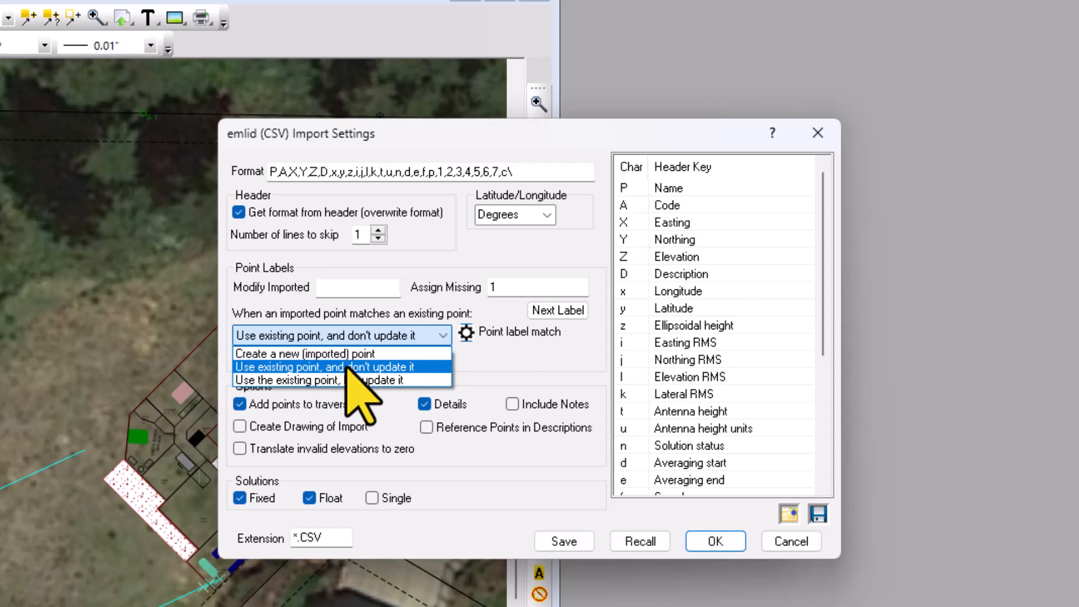
click(472, 353)
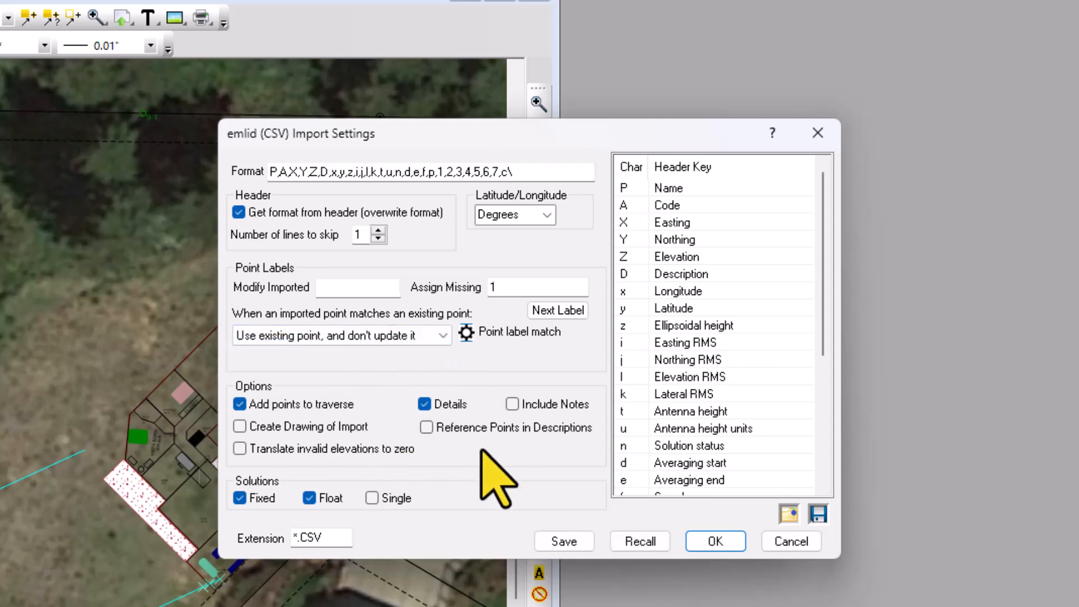
click(715, 541)
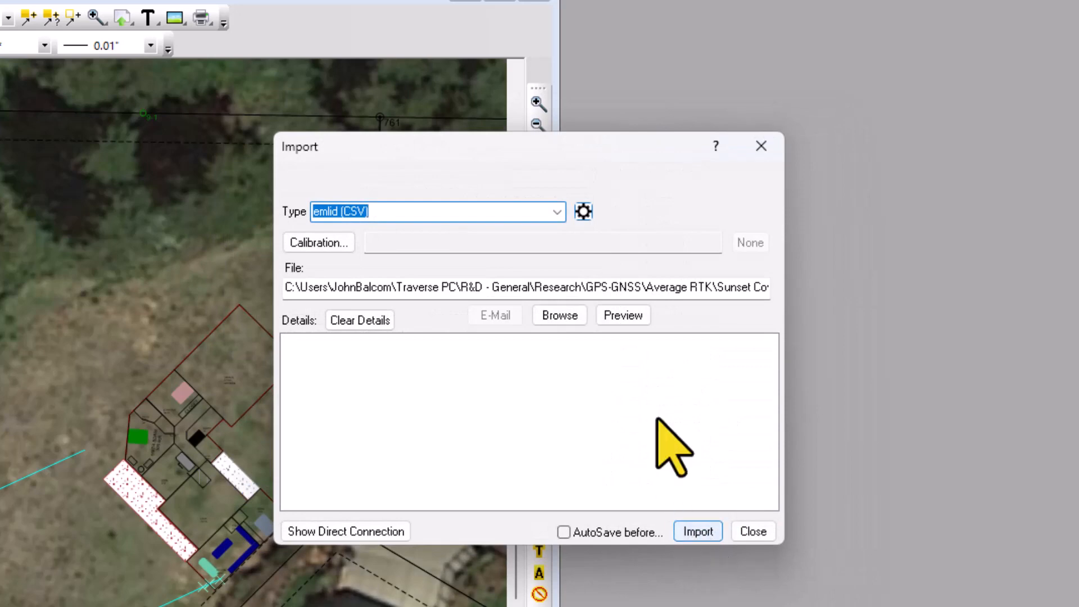
Import 2018-01 gnss 3-16-23.csv from the Import from emlid folder, and close the import dialog and the message window.
click(561, 316)
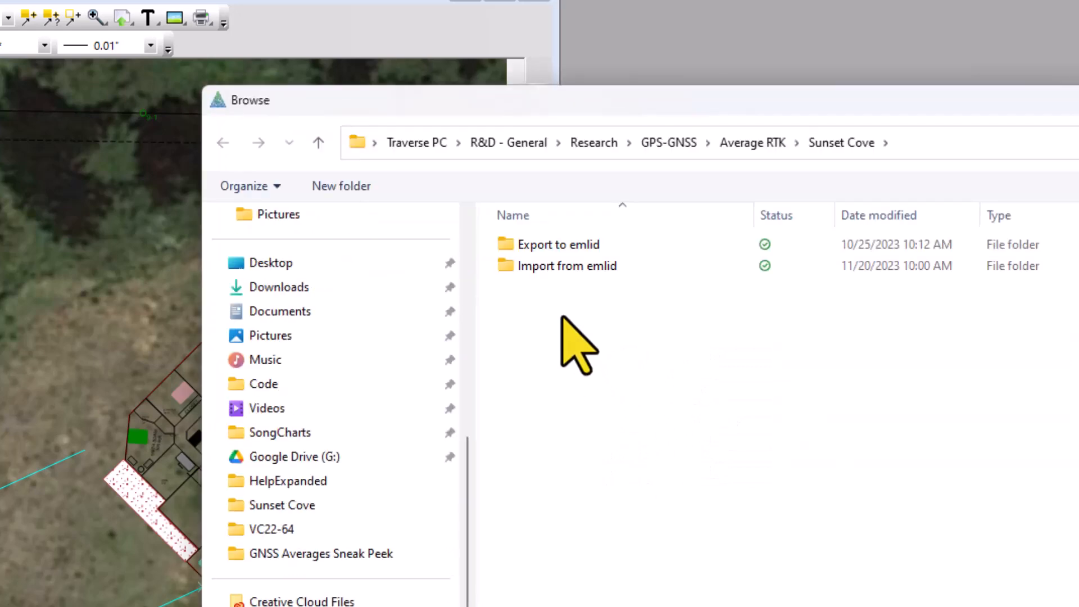
double_click(562, 332)
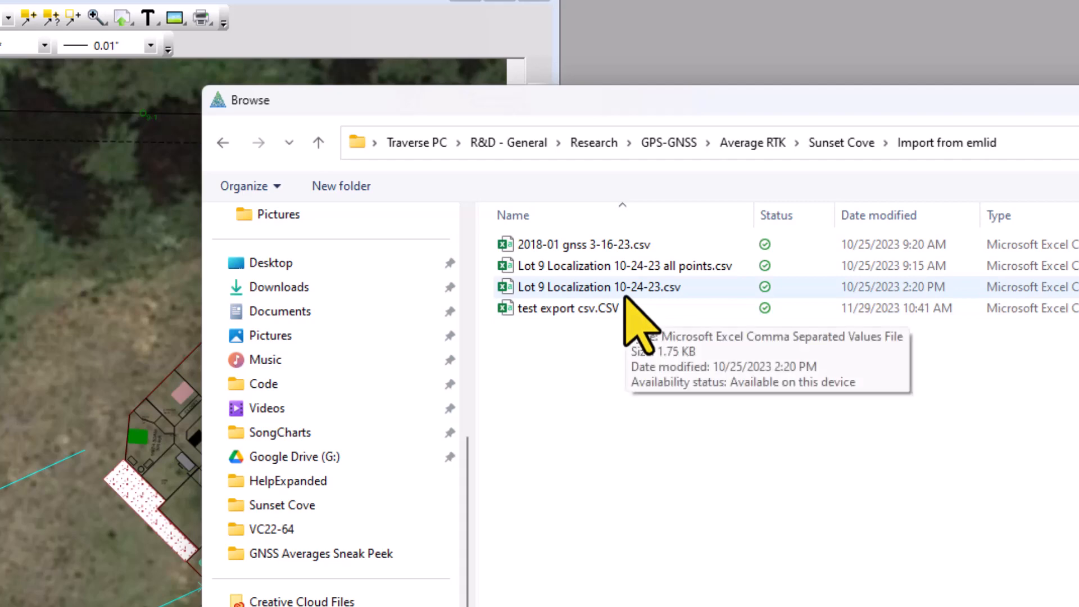
double_click(580, 245)
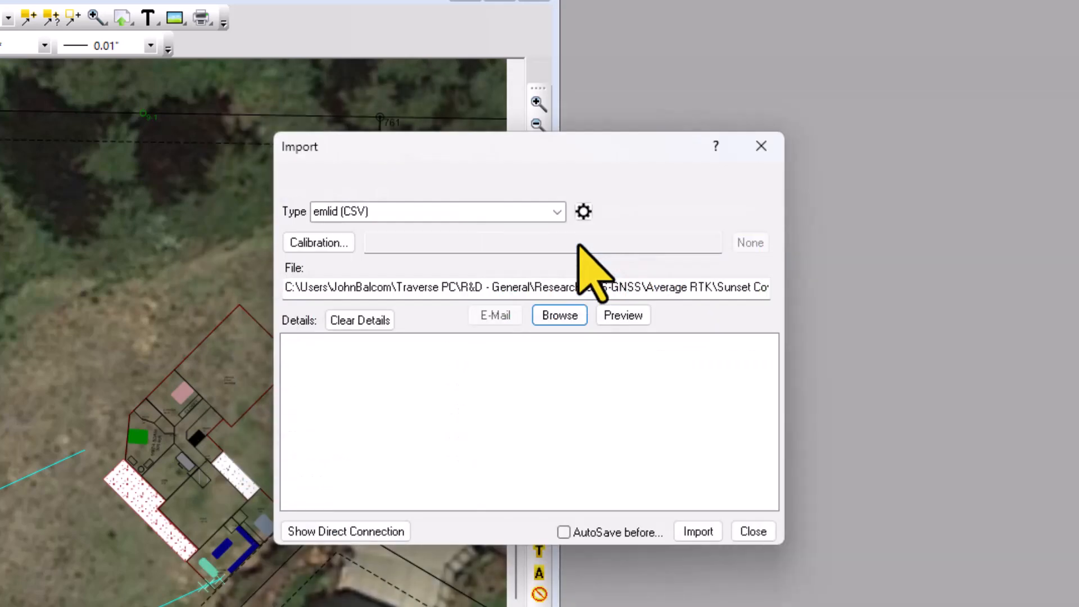
click(696, 531)
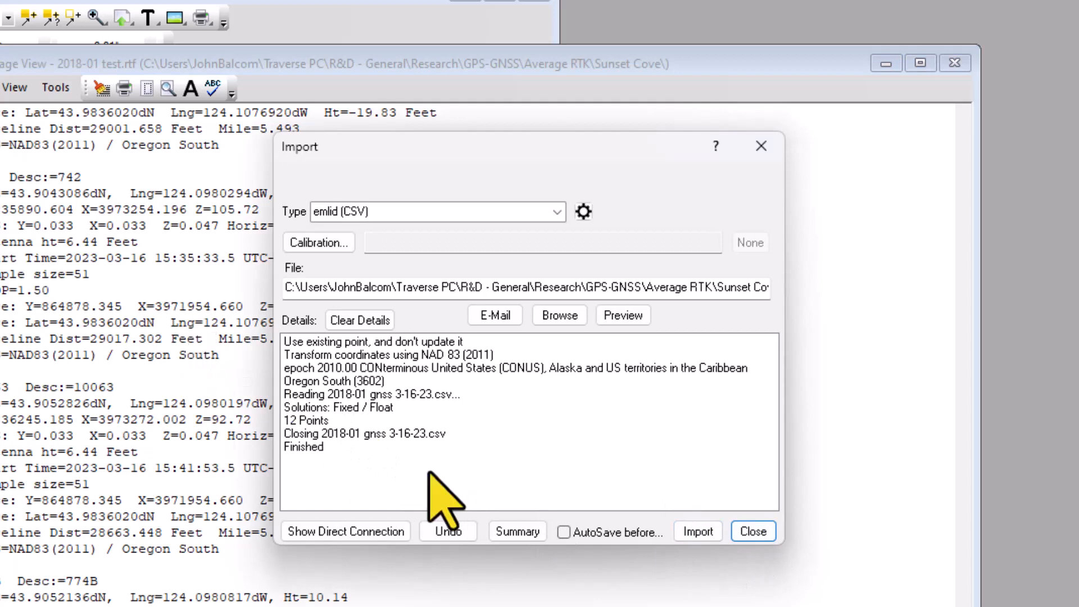
click(737, 532)
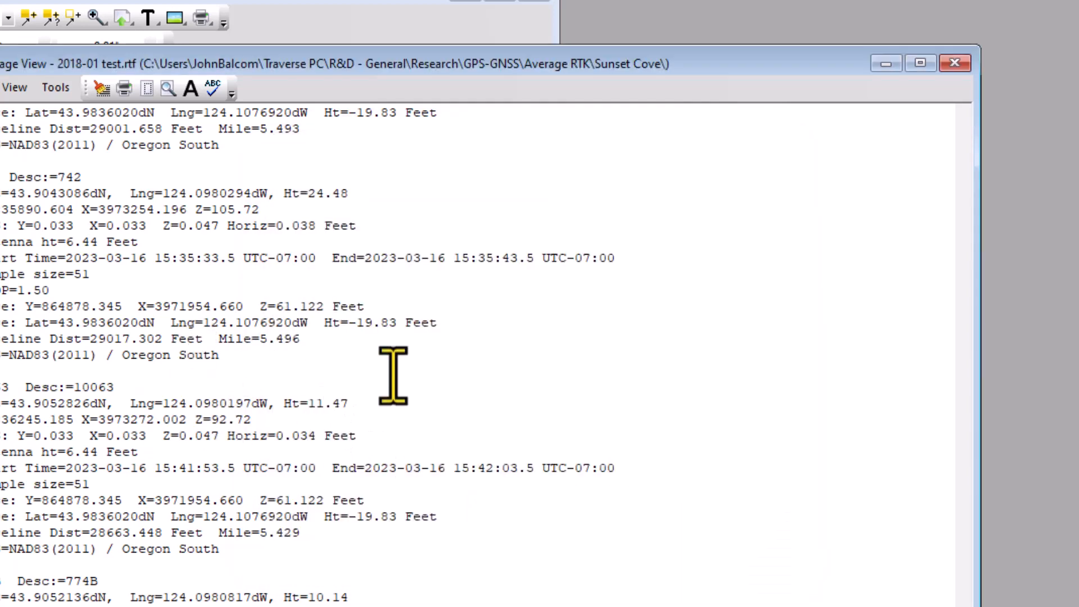
click(955, 63)
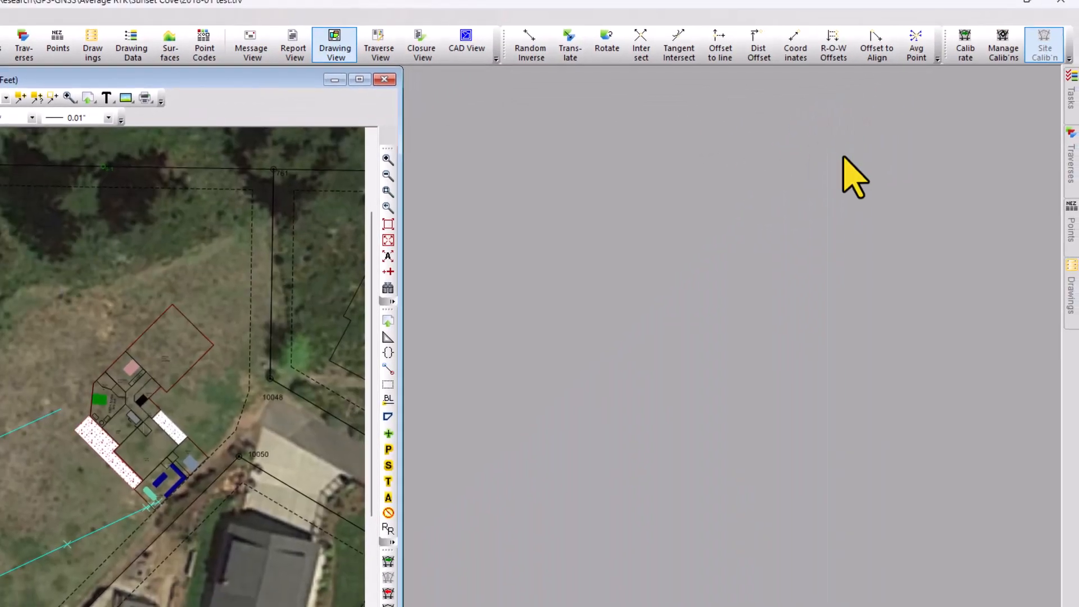
Open the imported 2018-01 gnss 3-16-23.csv traverse in a Traverse View with the RTK format and reposition its window.
click(1070, 164)
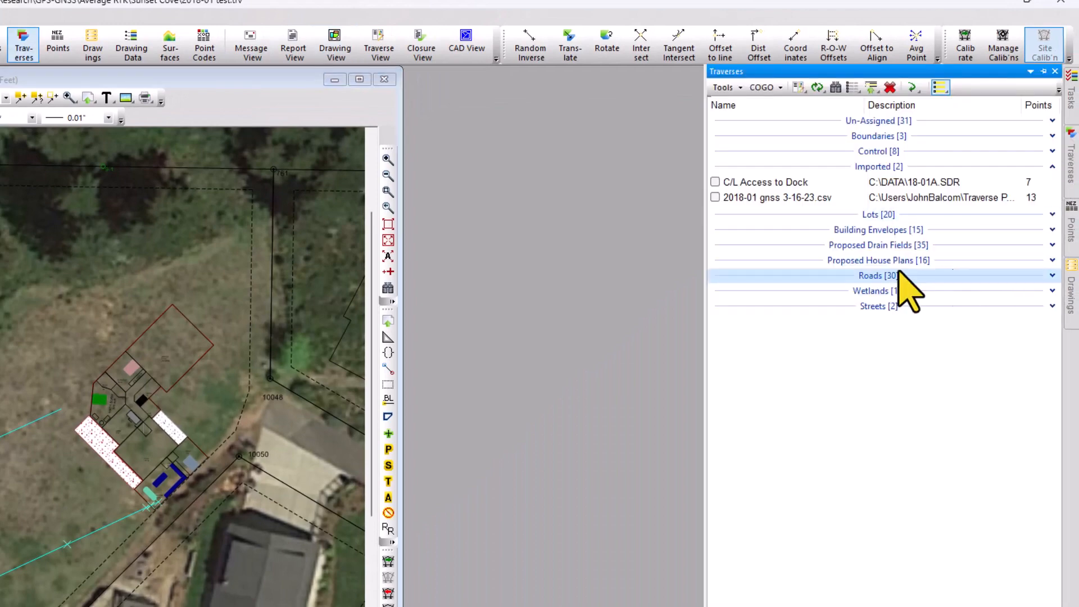
click(736, 198)
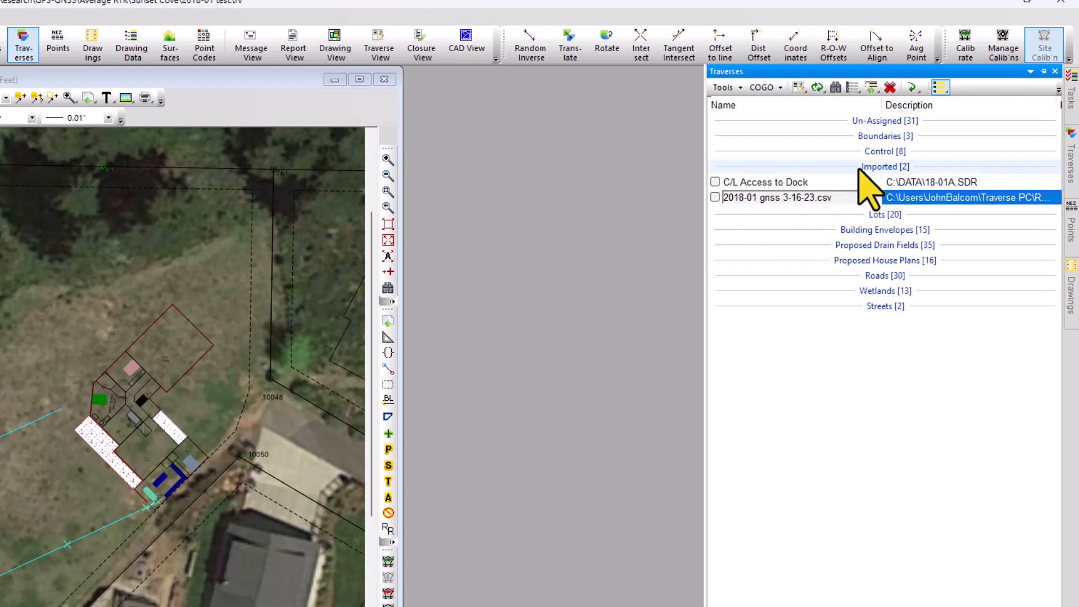
double_click(742, 198)
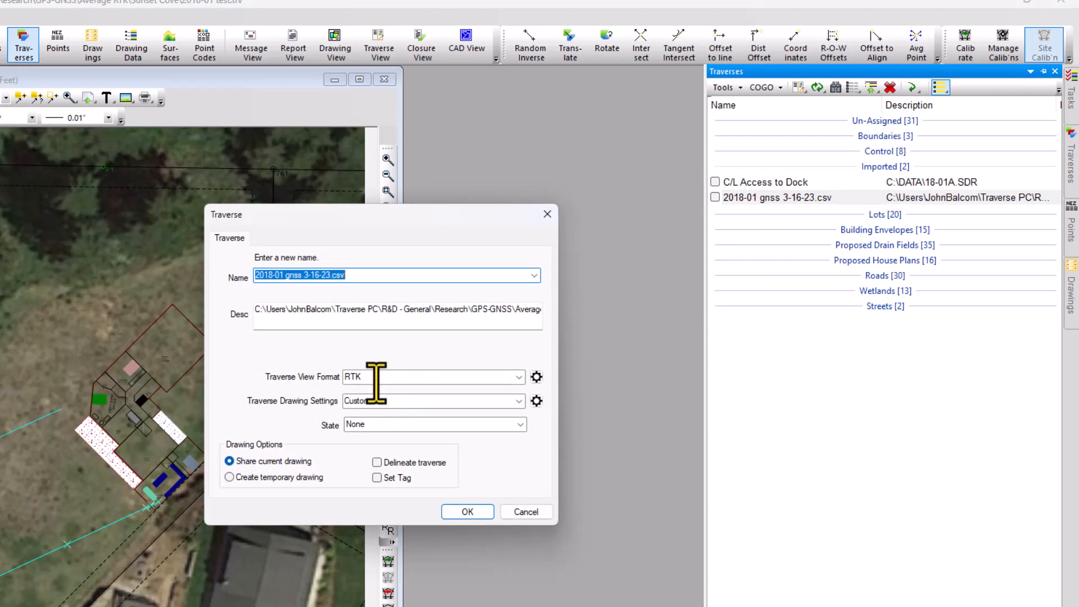
click(475, 512)
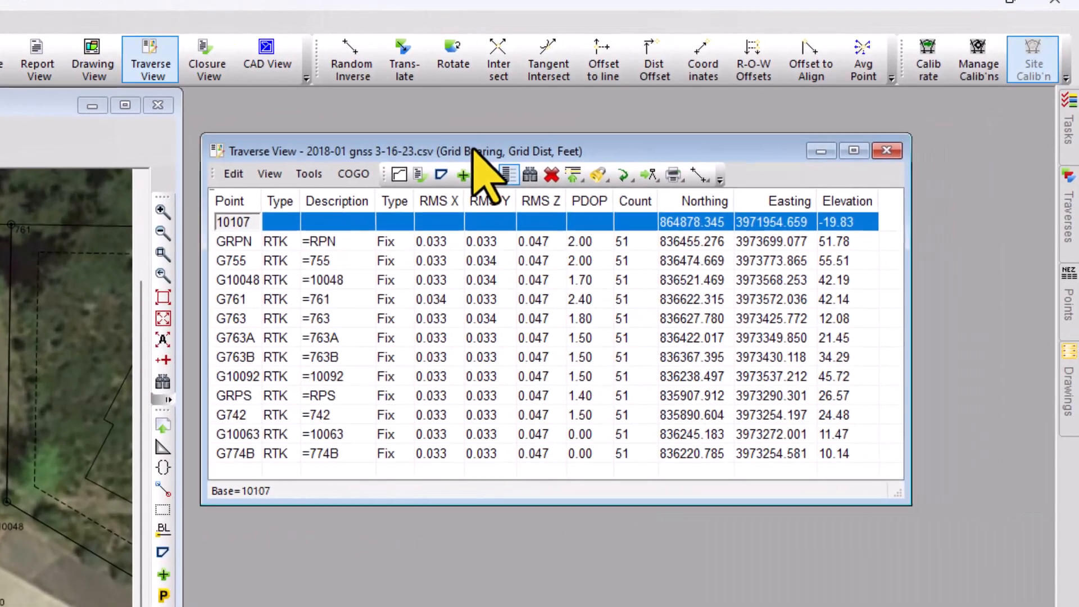
drag(474, 149, 463, 131)
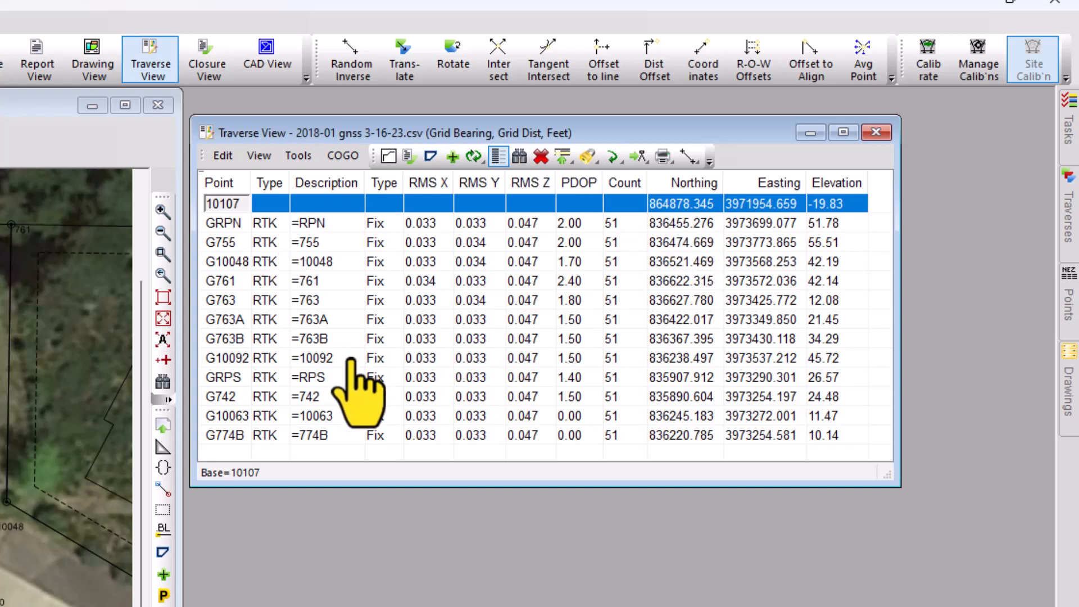
drag(476, 130, 484, 109)
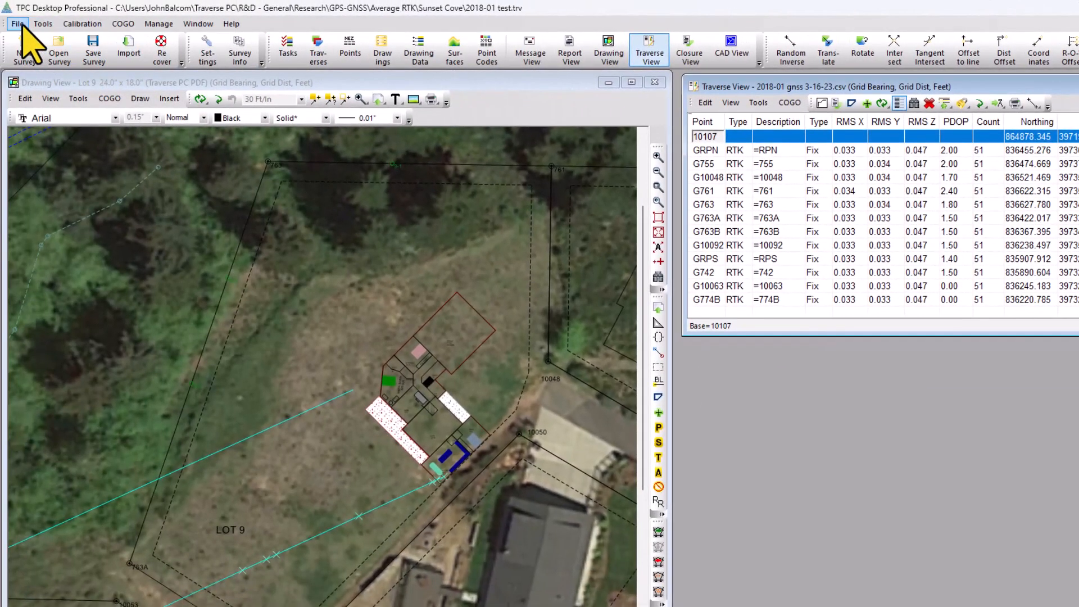
Start another import without saving the survey, and check and accept the emlid (CSV) import settings.
click(18, 24)
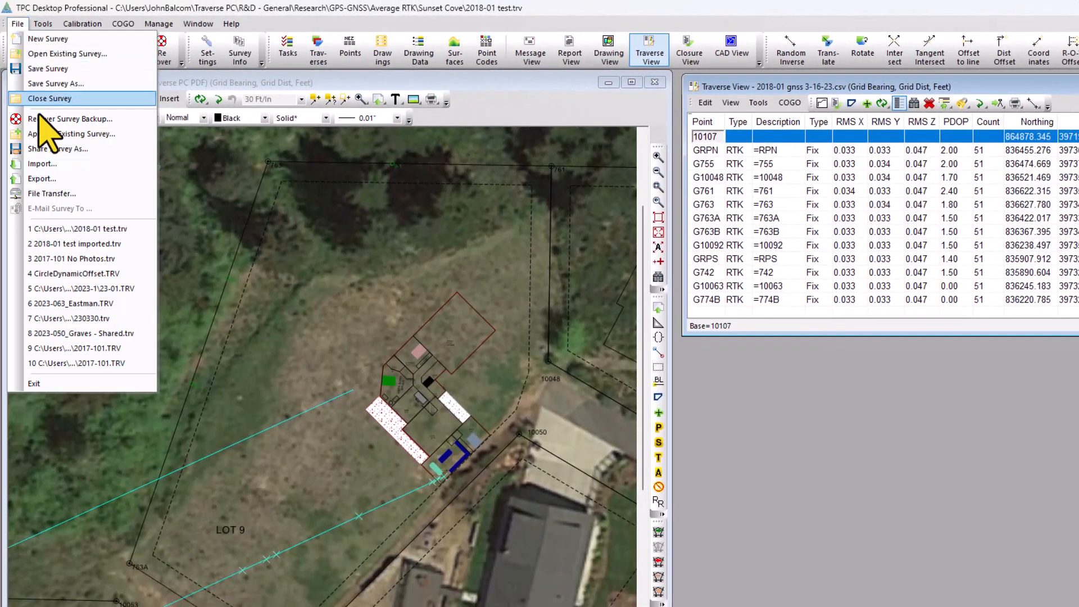
click(50, 163)
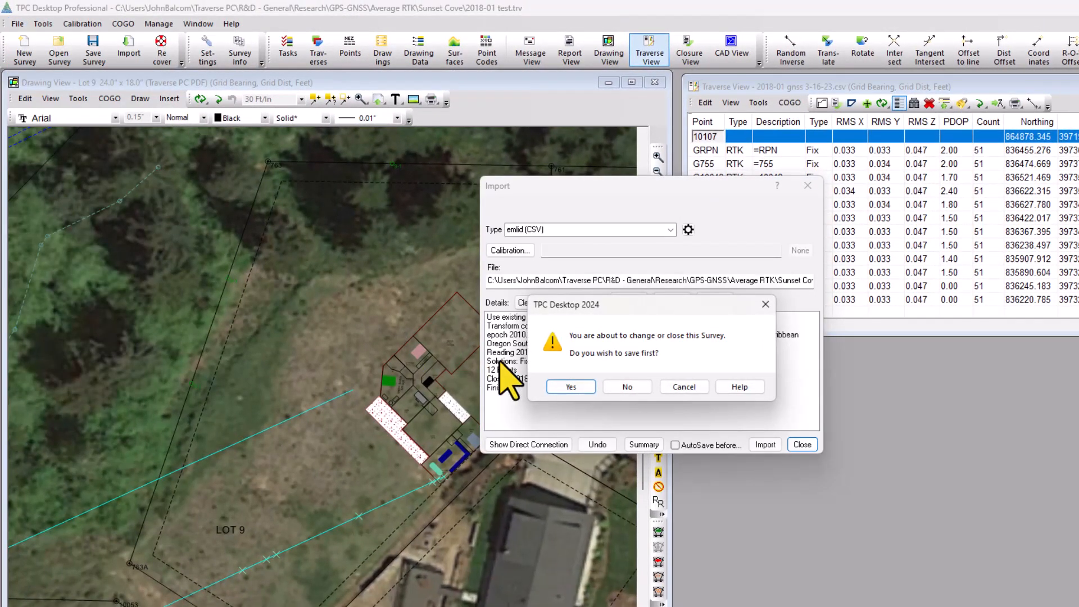
click(621, 390)
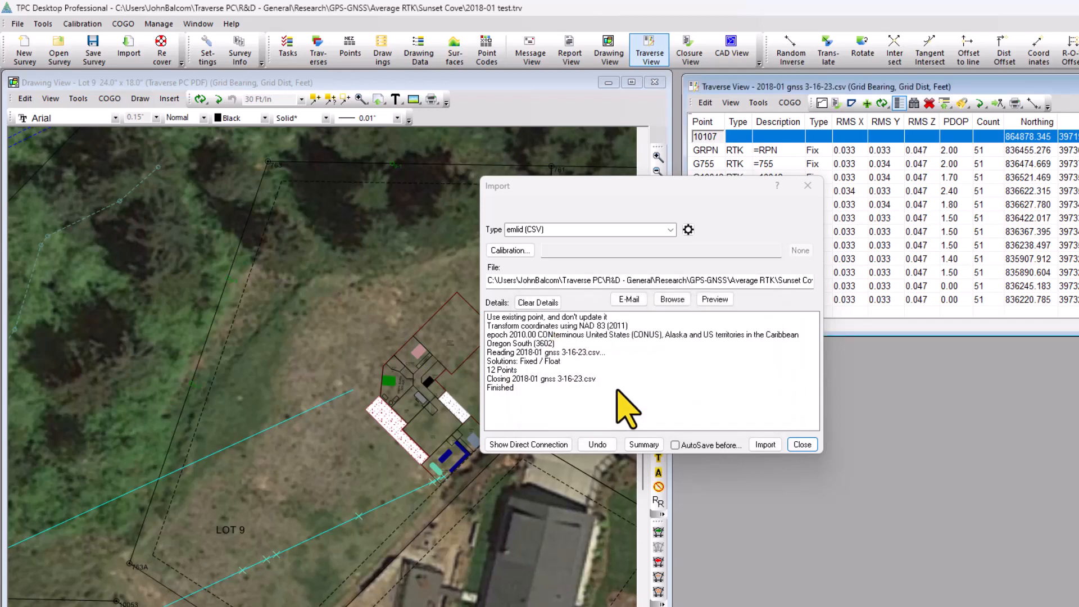
click(689, 230)
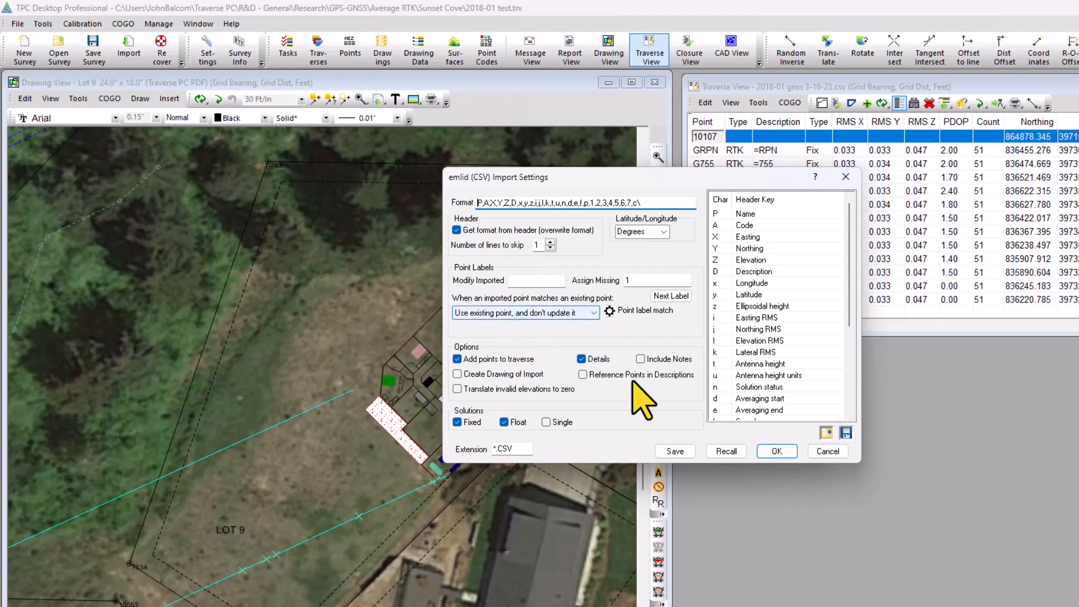
click(778, 452)
Import Lot 9 Localization 10-24-23.csv from the Import from emlid folder using the current emlid (CSV) settings.
click(672, 299)
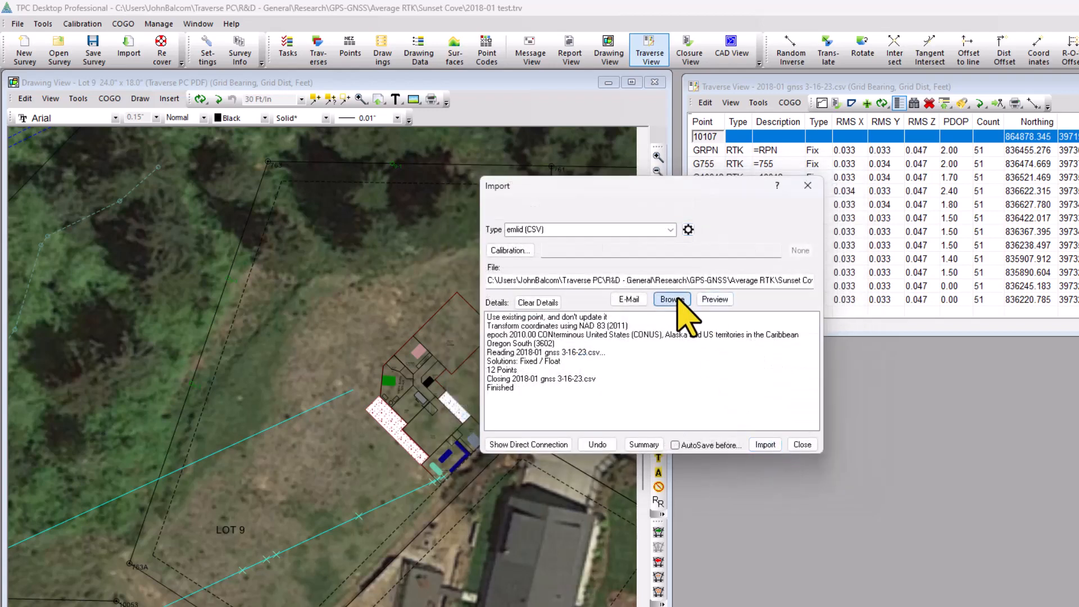
click(696, 282)
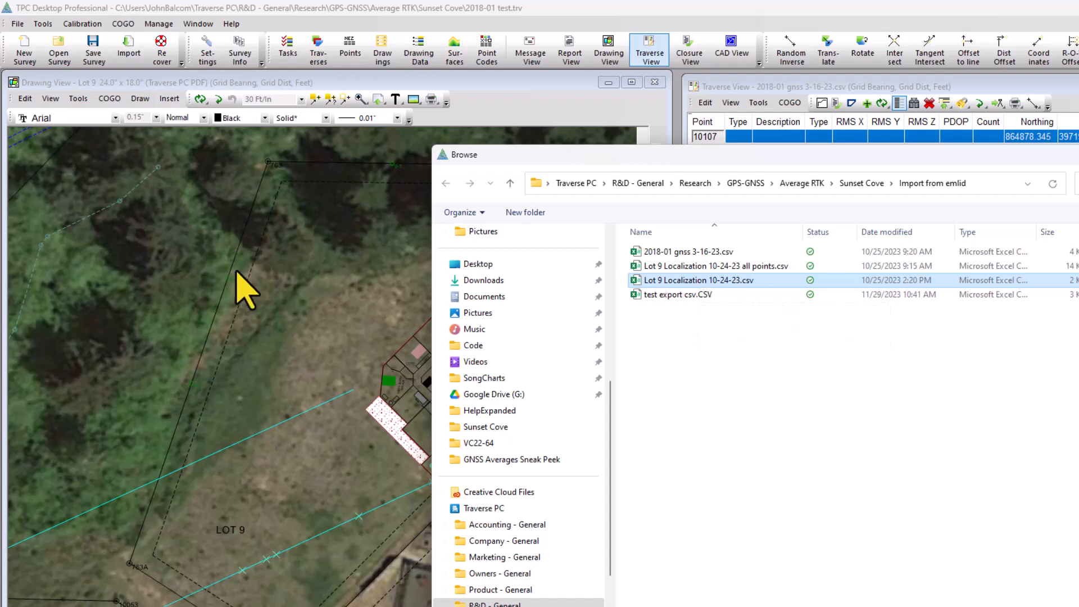
double_click(682, 280)
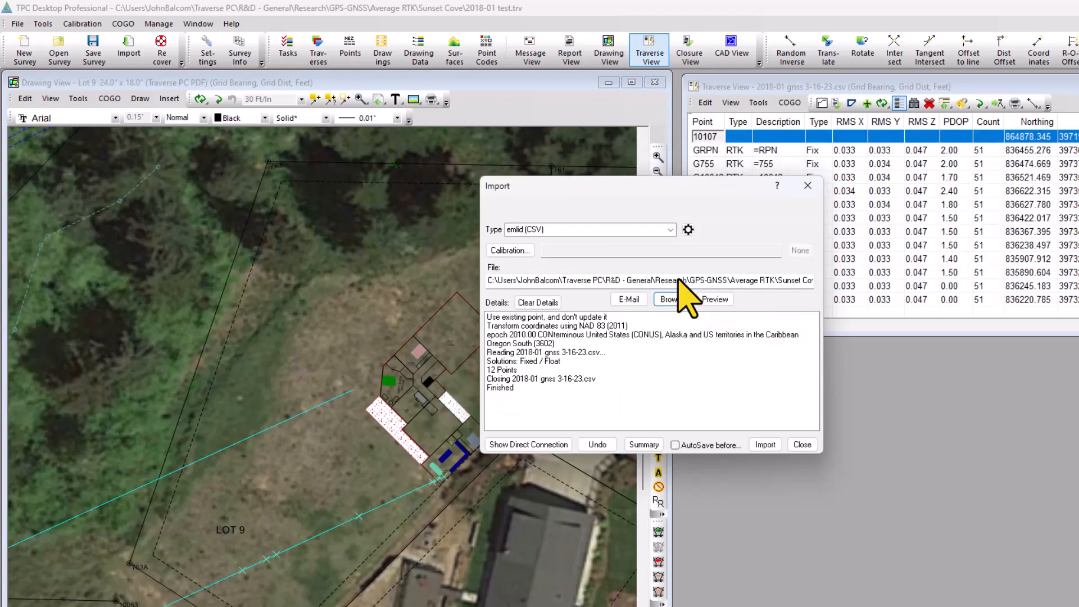
click(764, 444)
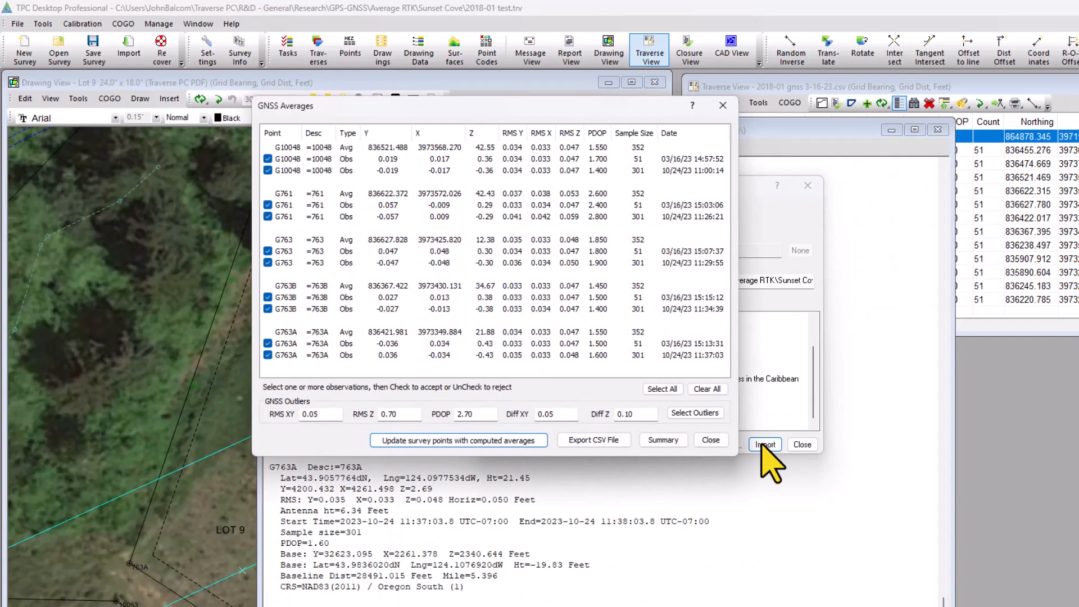
Check how rejecting the 10/24/23 observation of G10048 affects its GNSS average, and accept the observation again.
drag(525, 106, 806, 206)
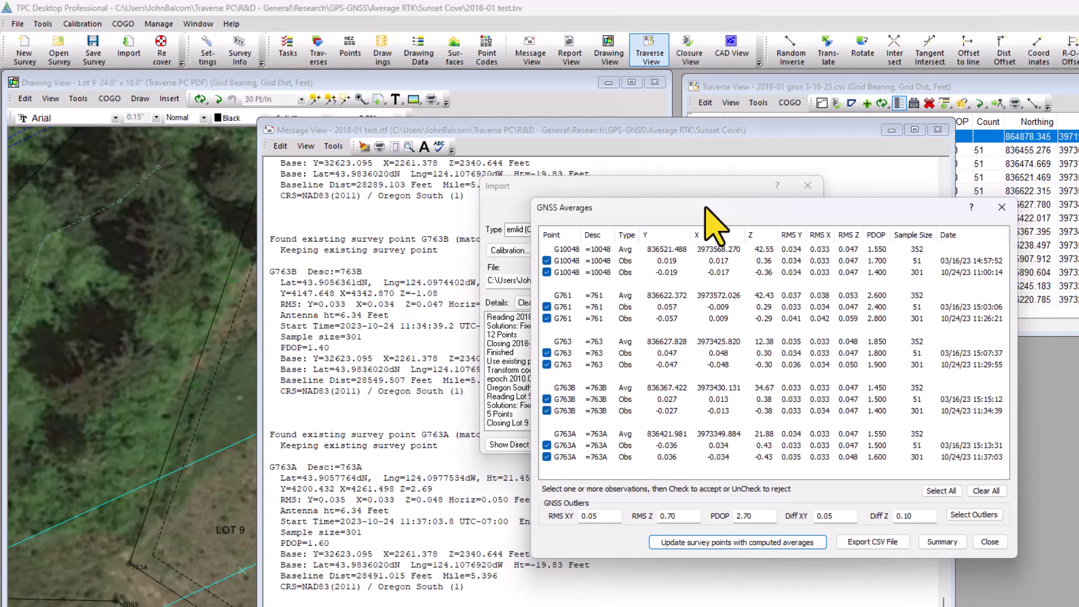
drag(706, 207, 517, 199)
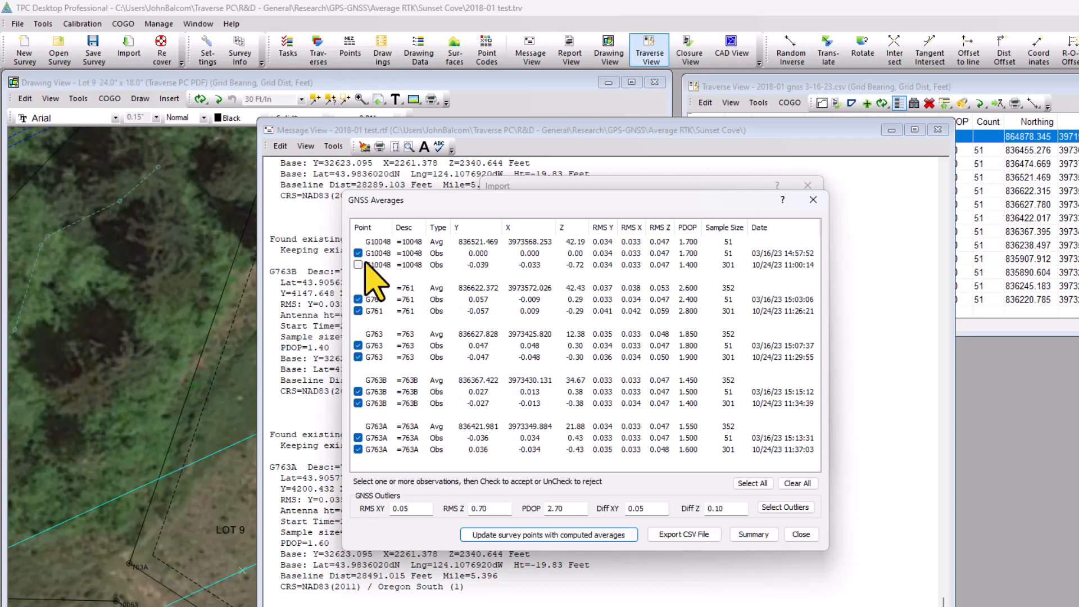
click(358, 265)
Close the GNSS averages without updating the survey points, and close the import dialog and the message window.
click(801, 534)
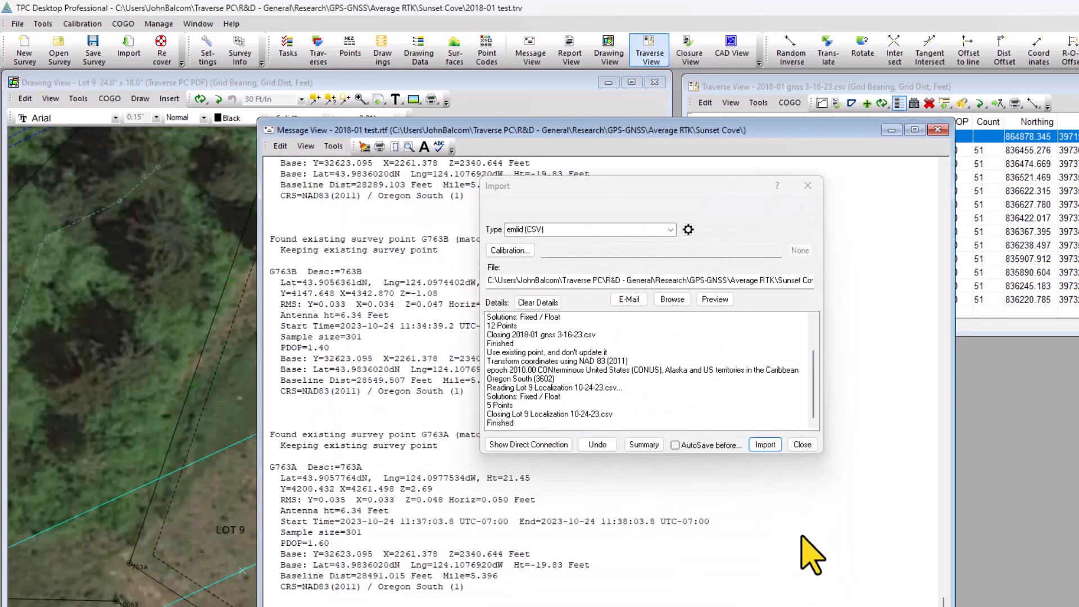
click(803, 444)
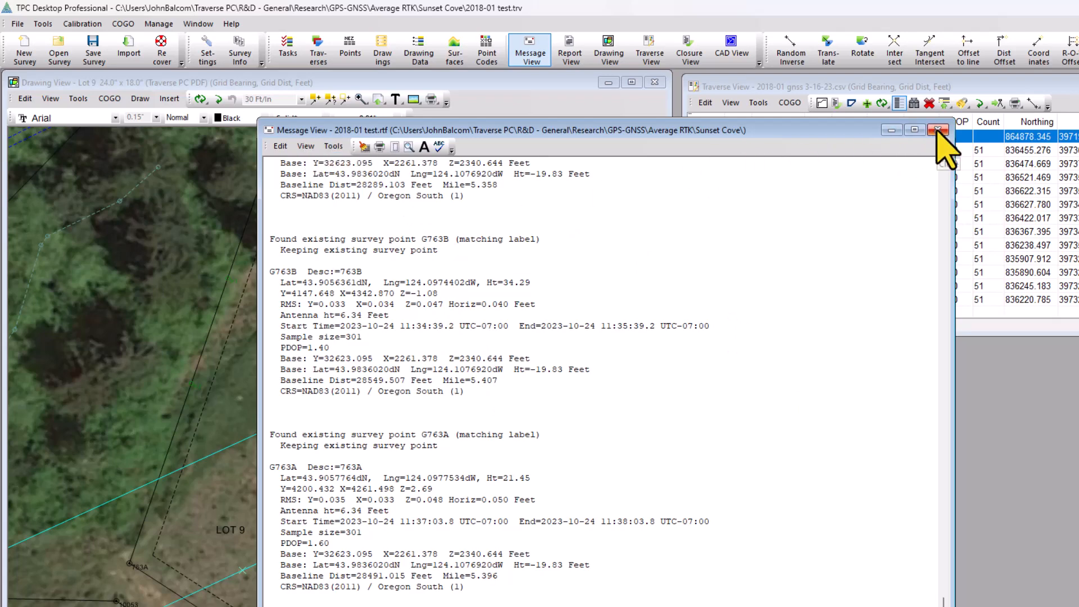
click(938, 131)
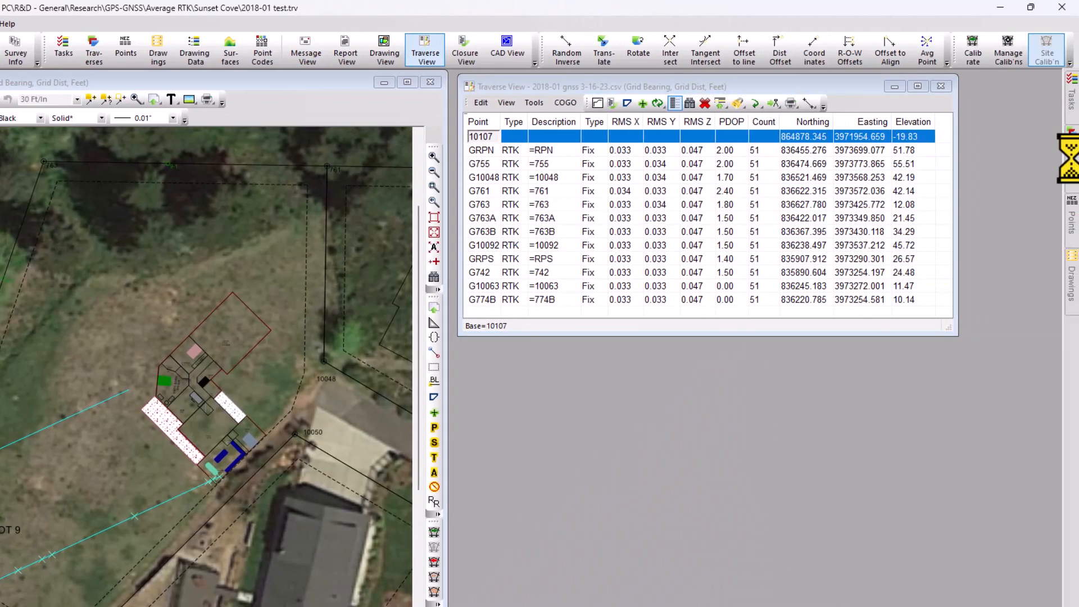
Open the imported Lot 9 Localization 10-24-23.csv traverse in a Traverse View and place it below the 2018-01 gnss 3-16-23.csv view.
click(1068, 149)
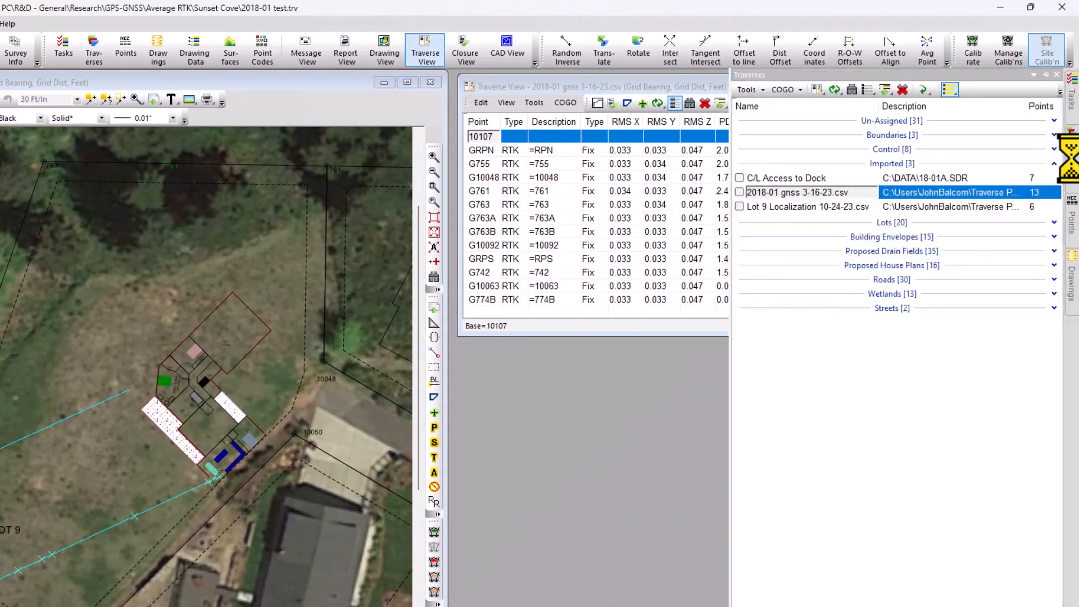
double_click(759, 208)
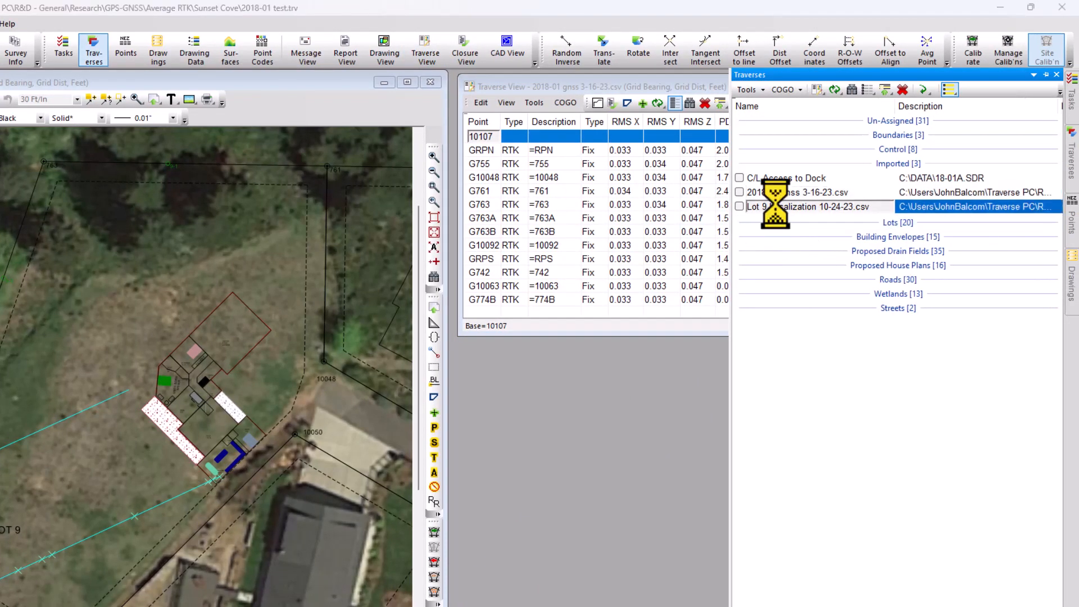
click(507, 487)
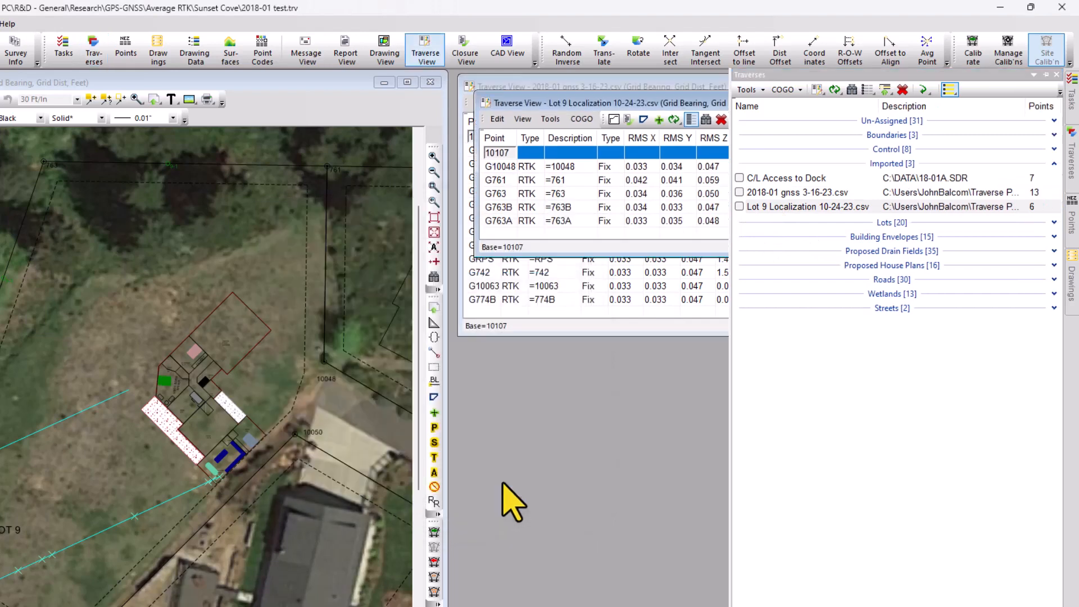
drag(655, 104, 640, 364)
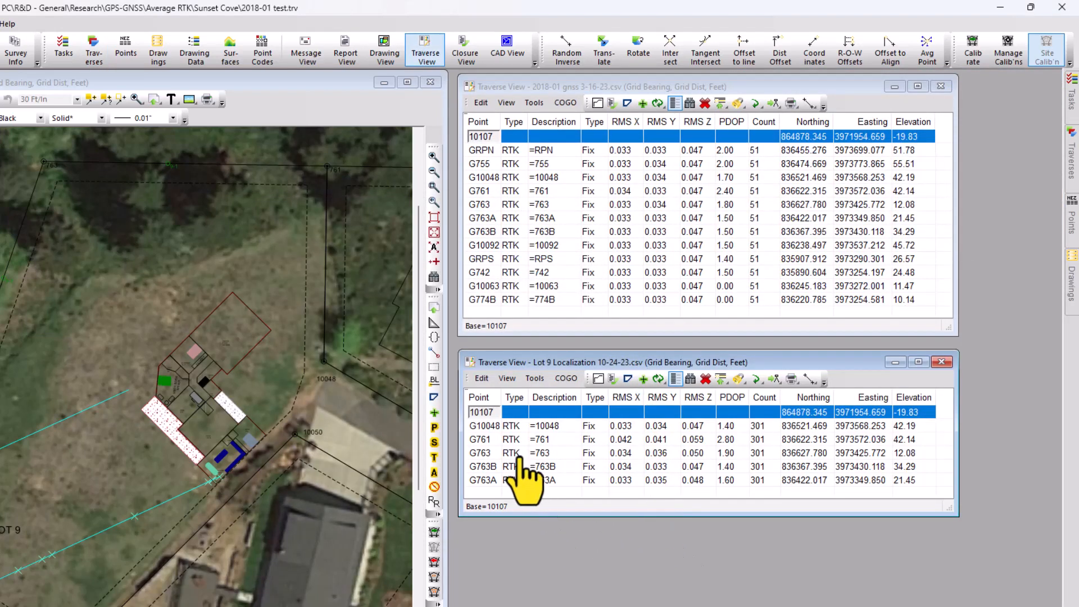
Compare point G761 in both traverses, switching the raw data display of the Lot 9 Localization traverse on and back off.
click(483, 440)
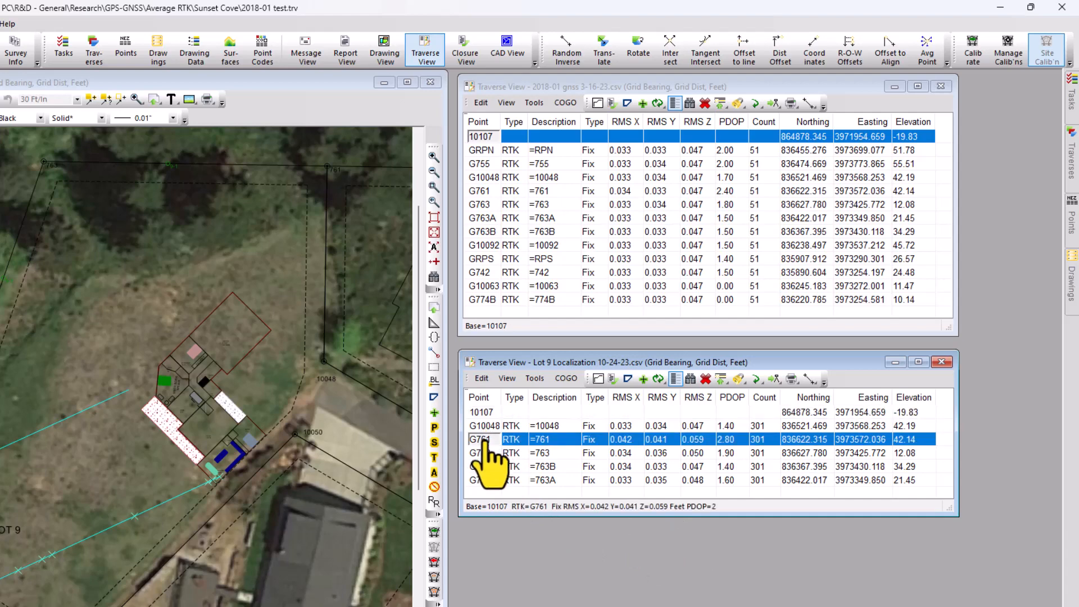
click(485, 191)
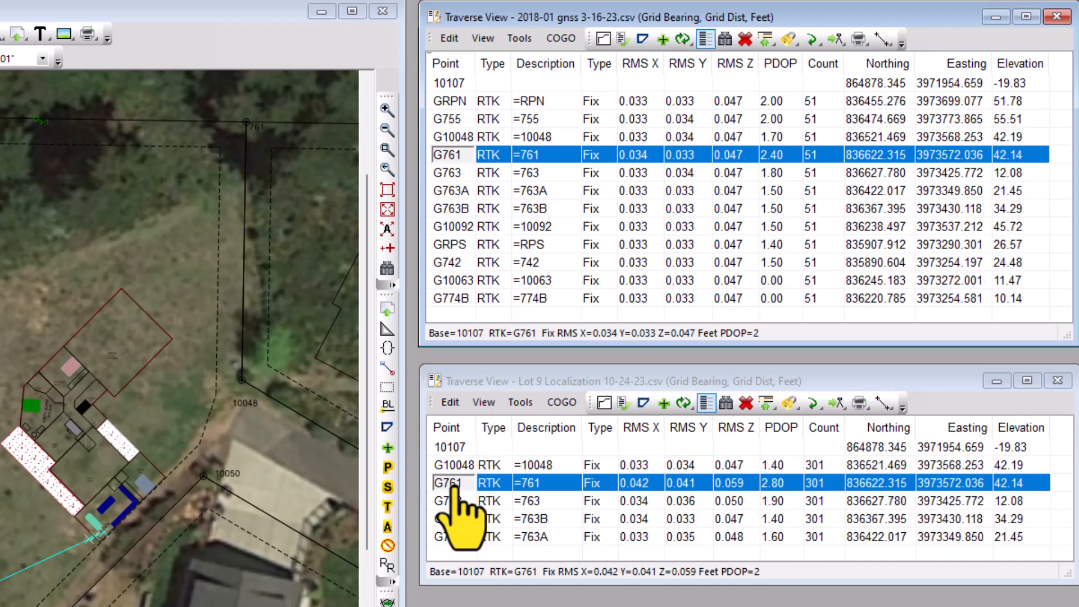
click(483, 402)
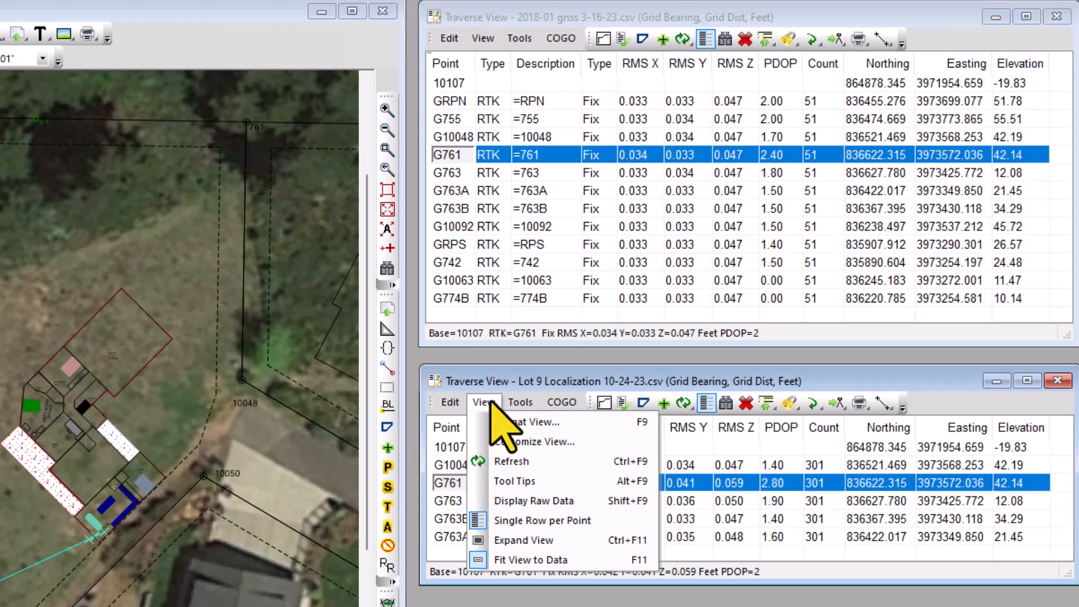
click(536, 500)
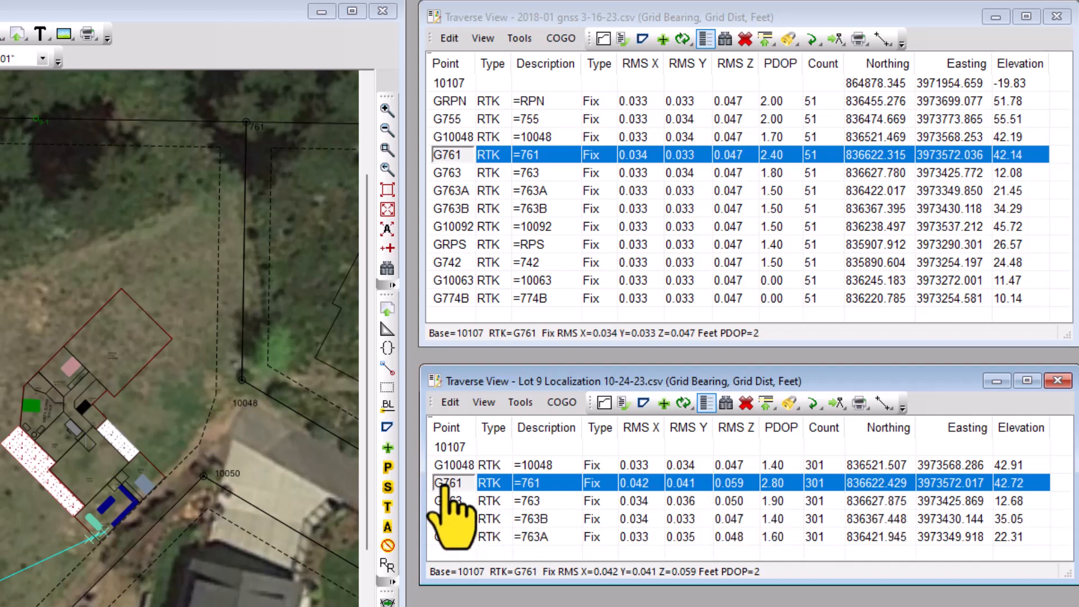
click(484, 403)
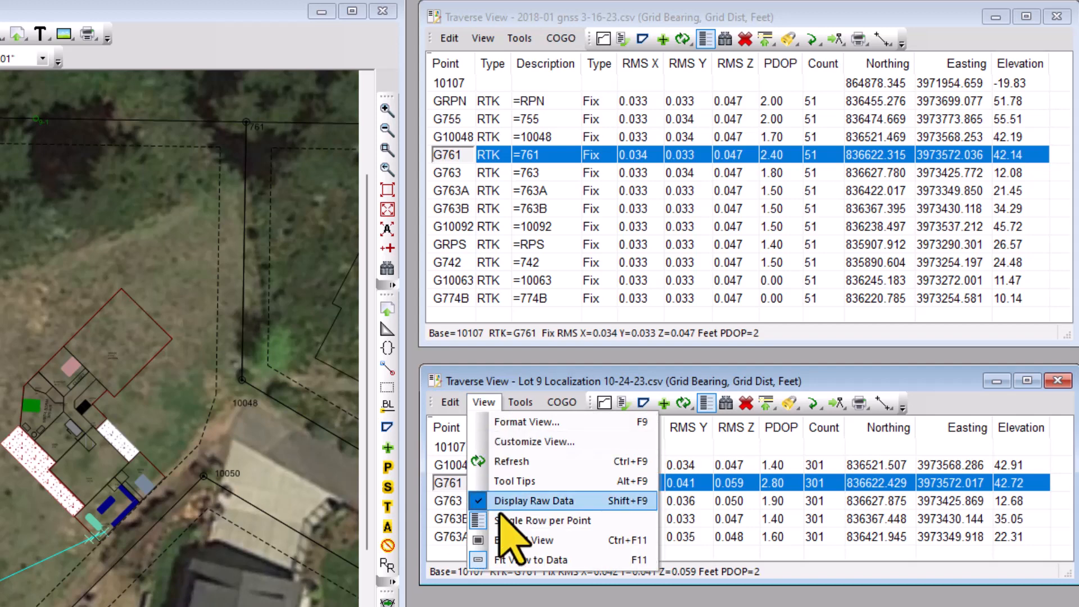
click(516, 501)
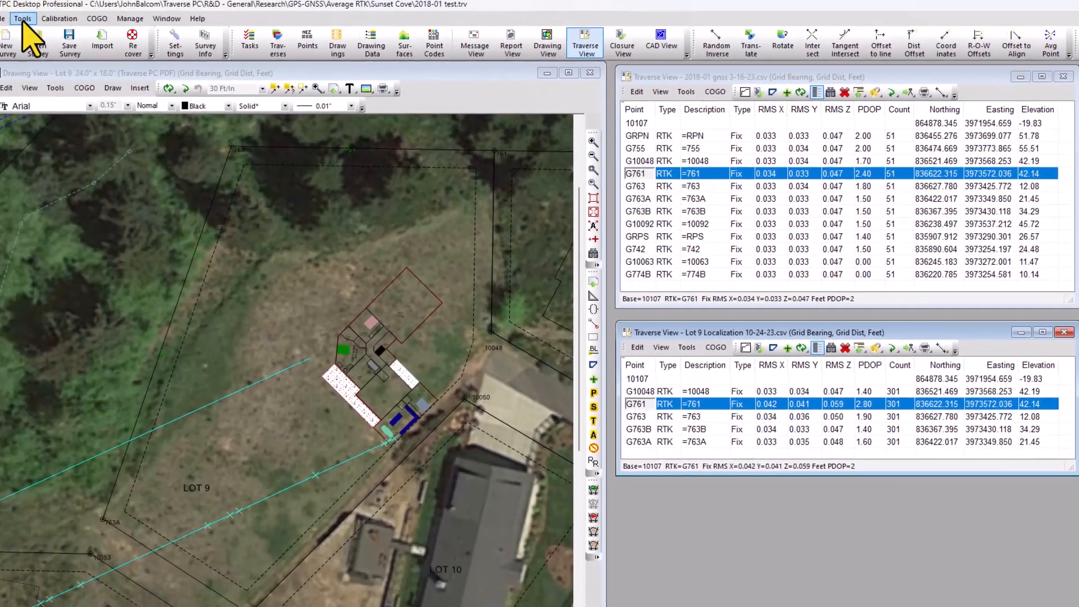
Compute GNSS averages for the entire Lot 9 Localization 10-24-23.csv traverse, with redundant observations identified by point label match.
click(39, 21)
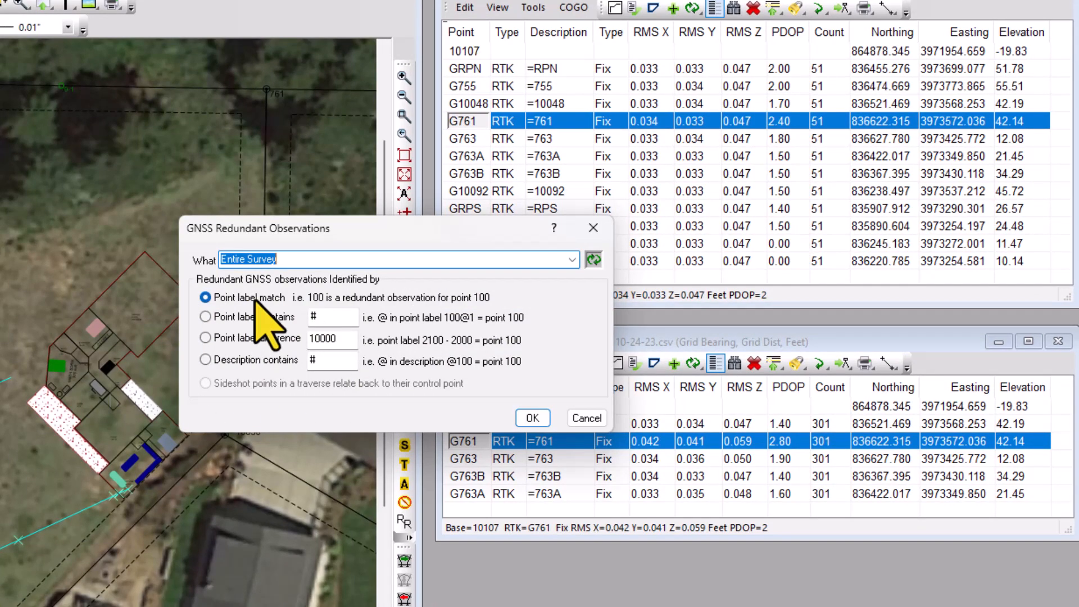
click(572, 260)
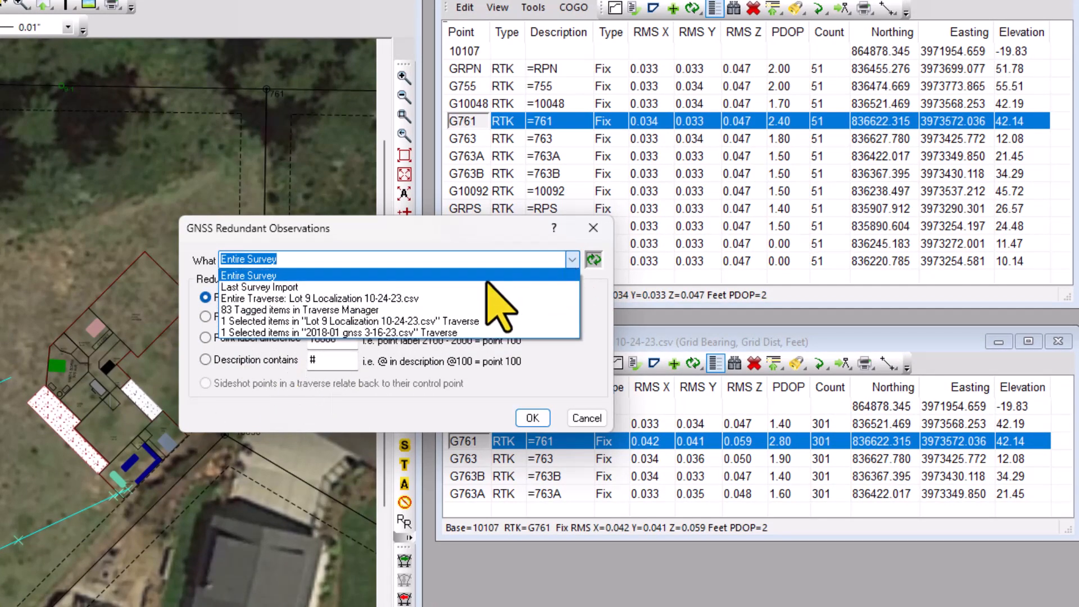
click(317, 298)
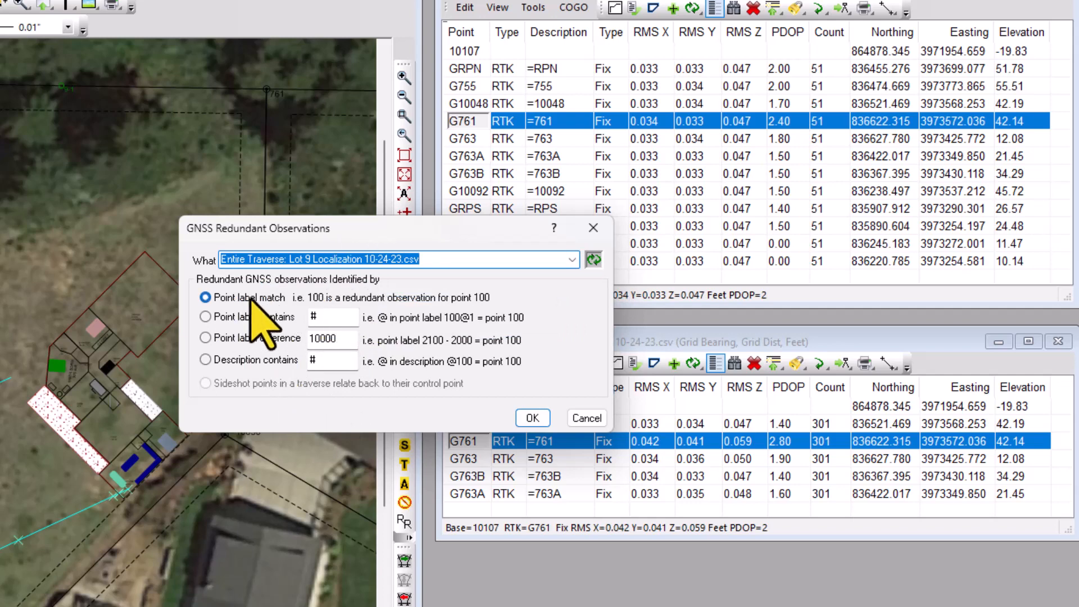
click(531, 419)
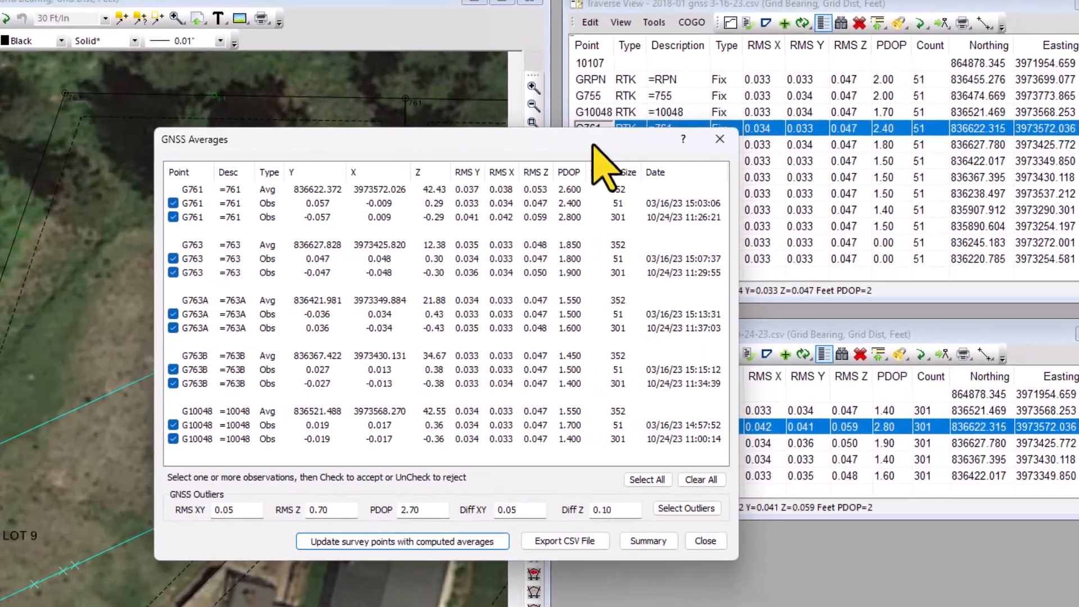
Move the GNSS averages clear of the traverse views and update the survey points with the computed averages.
drag(593, 144, 416, 113)
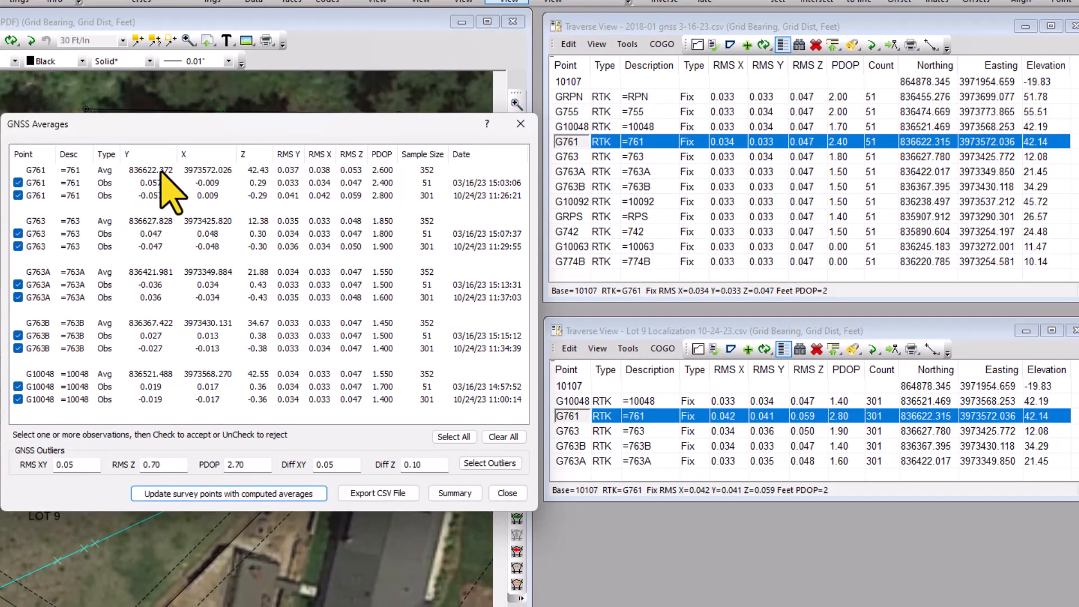
click(268, 495)
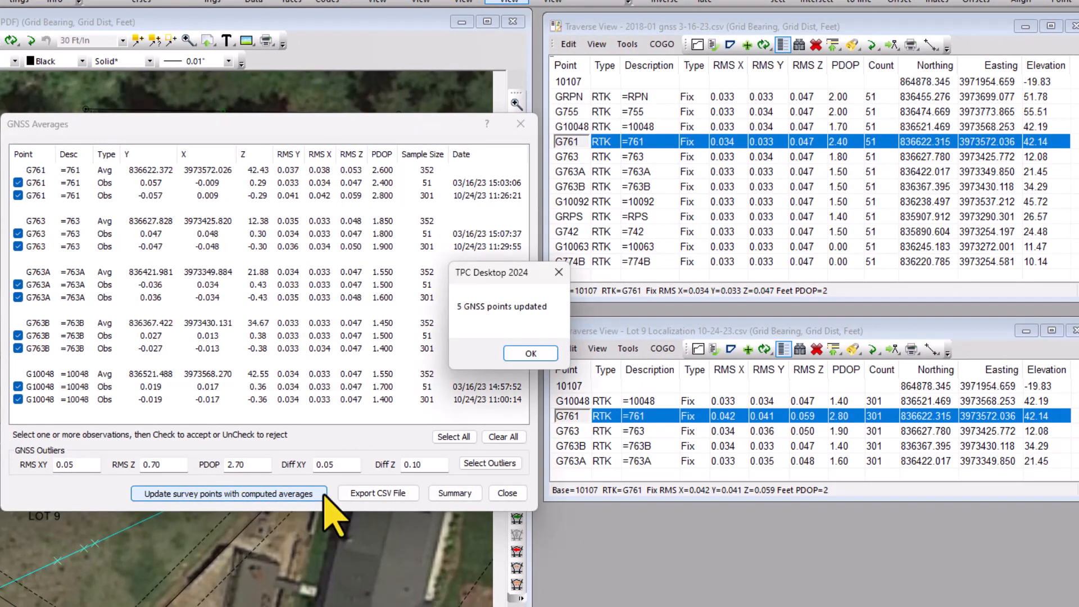
click(525, 353)
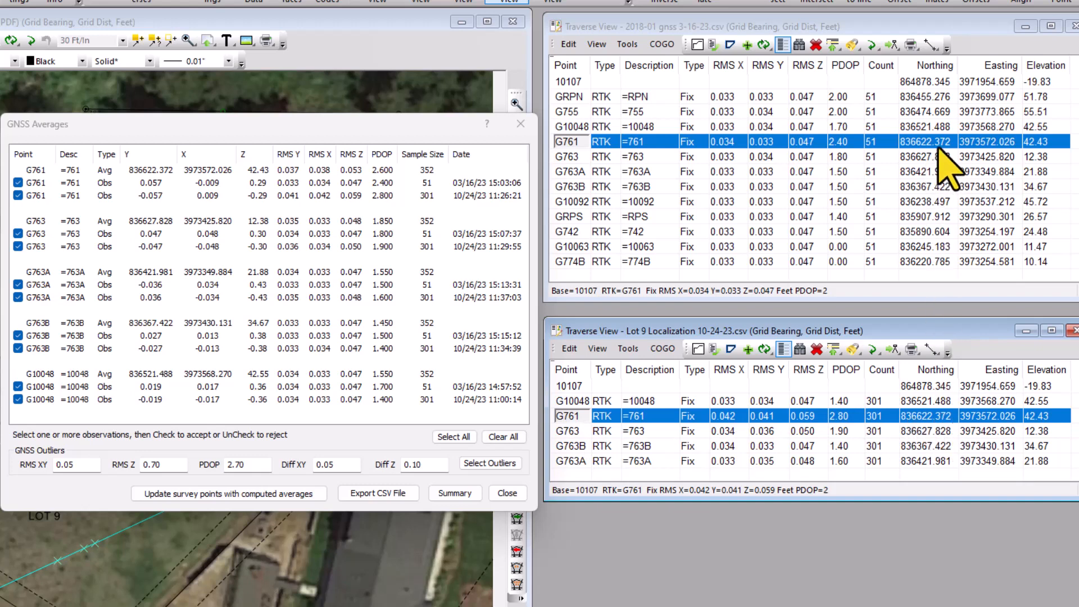
Review the GNSS average of point G761 from its point properties, and close both dialogs without changes.
click(162, 171)
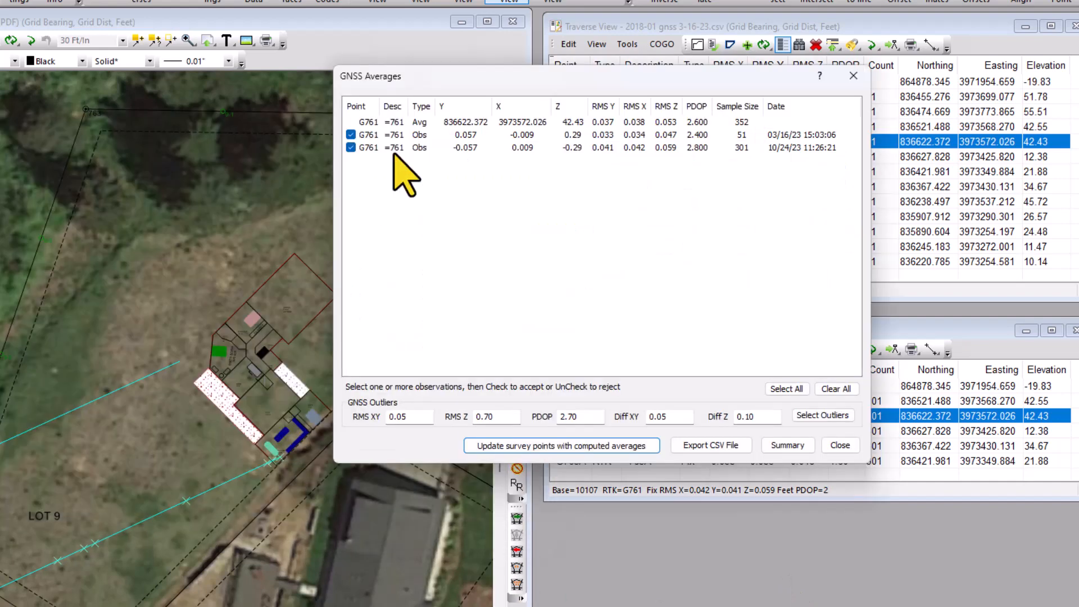
click(853, 76)
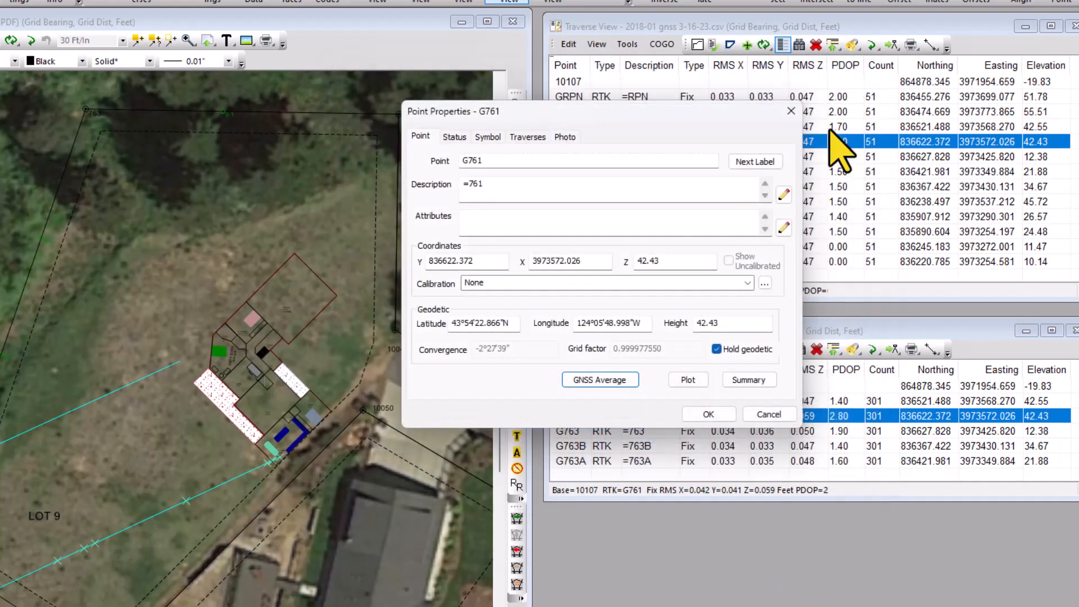
click(791, 111)
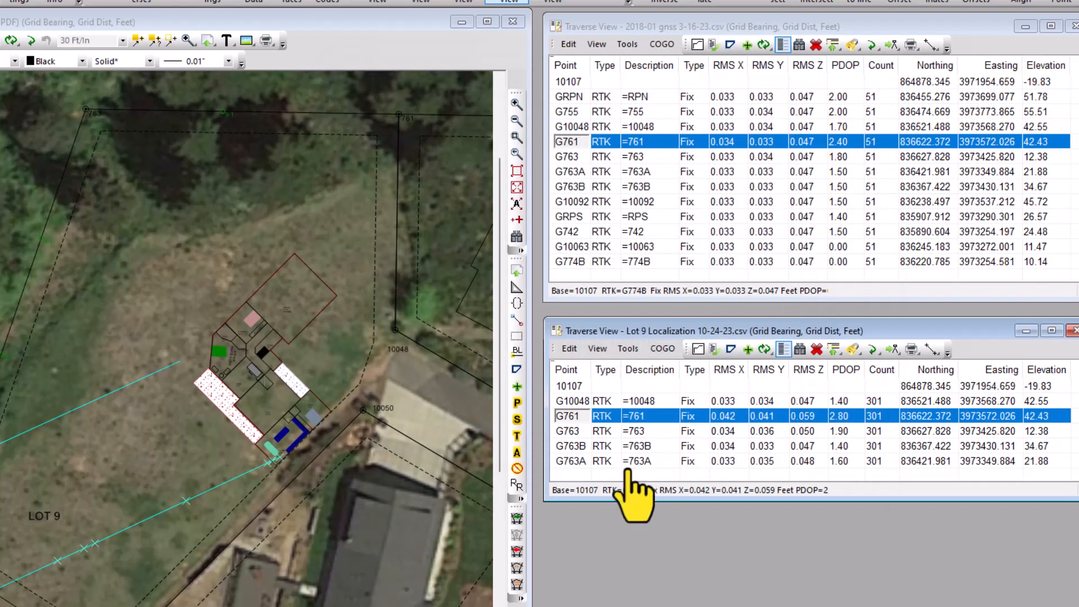